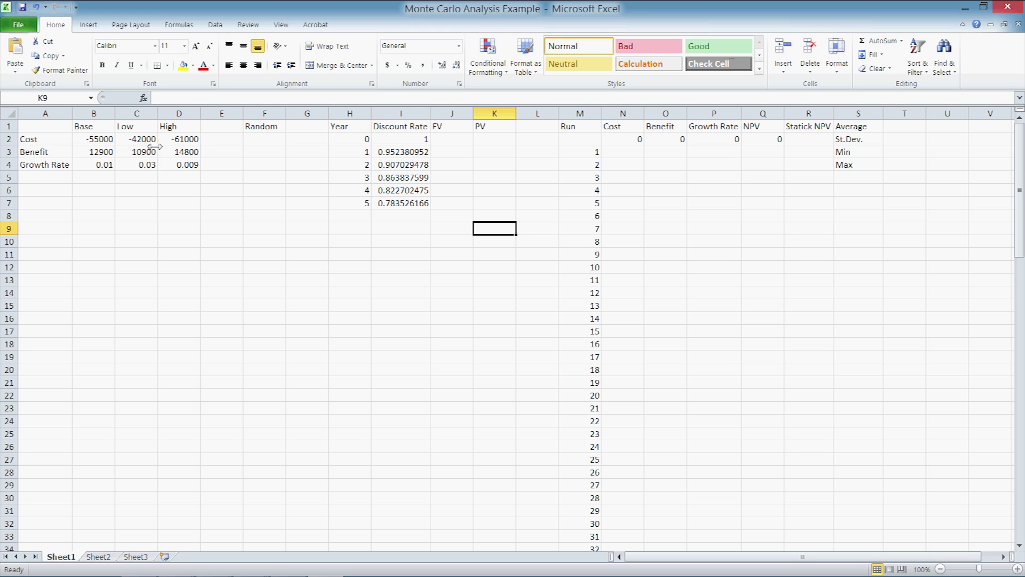
Step: Review the base cost and the high and low growth rate inputs
click(88, 138)
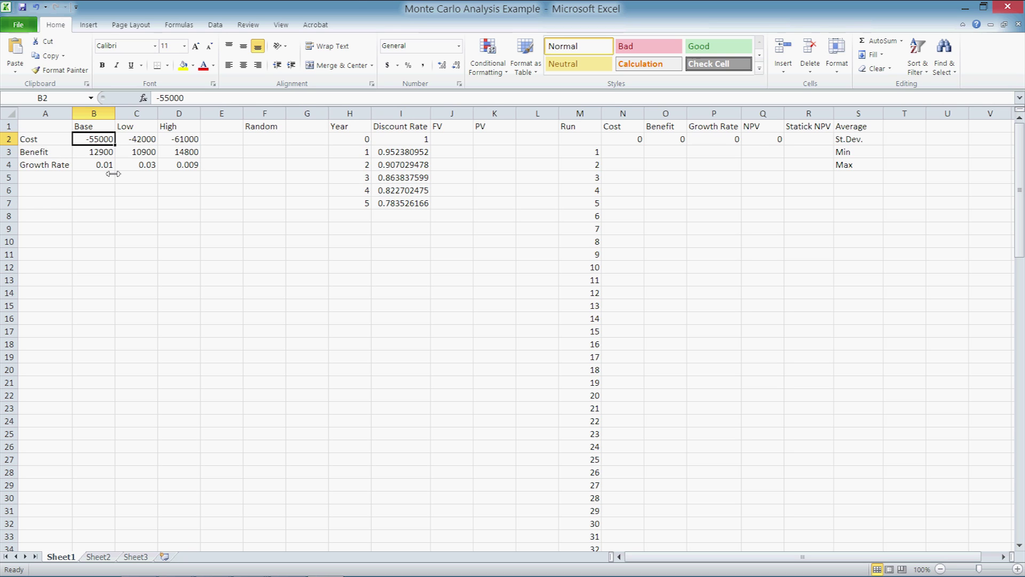
click(173, 166)
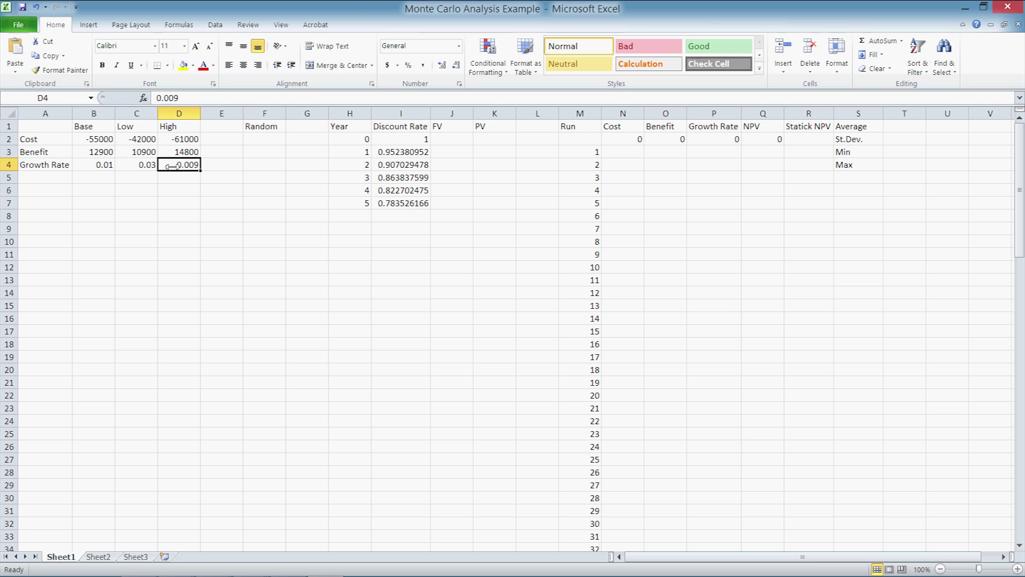
click(138, 167)
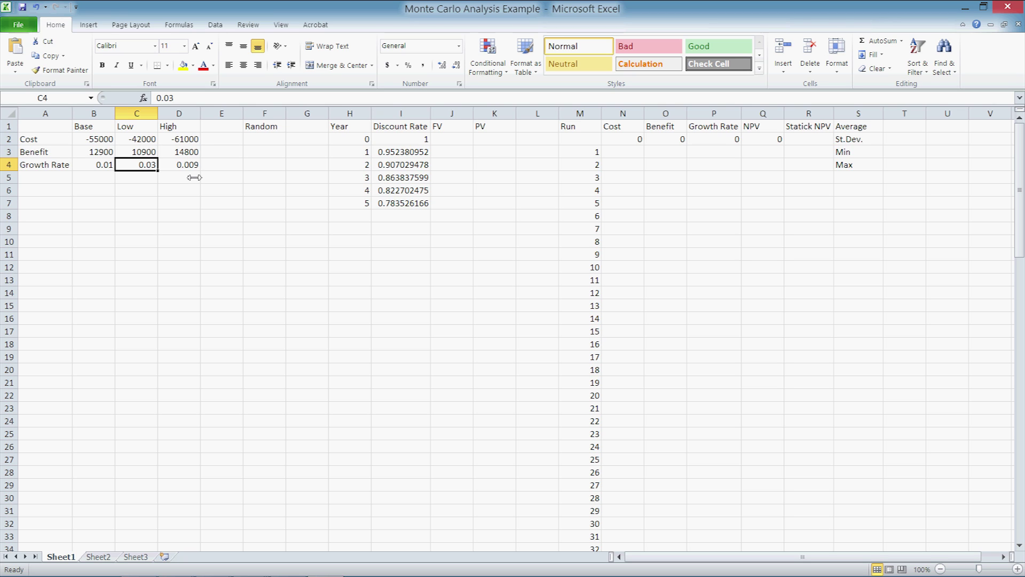
Step: Enter =RAND()*(D2-C2)+C2 in F2 for a random cost, then move down to F4
click(273, 141)
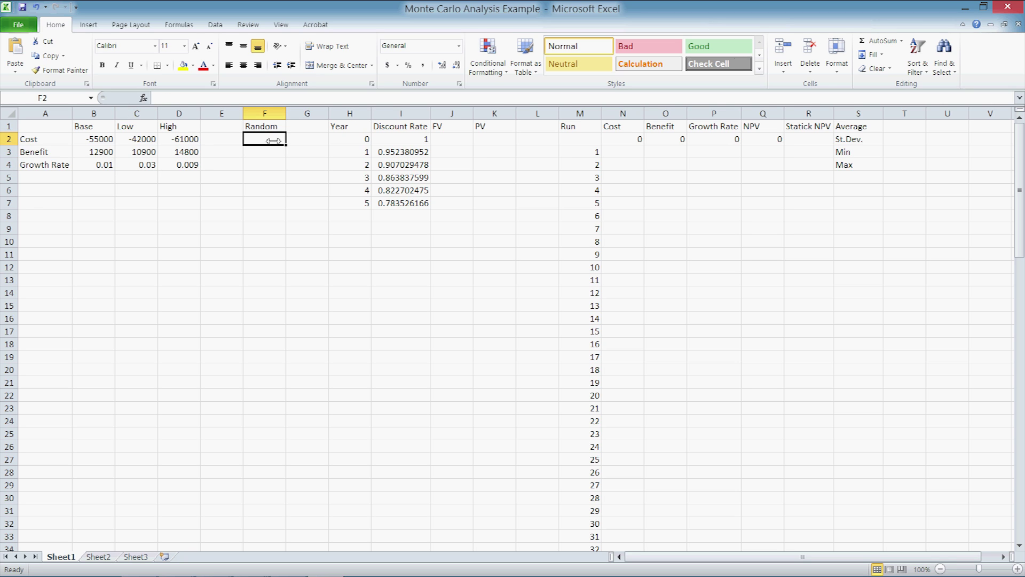
text(=)
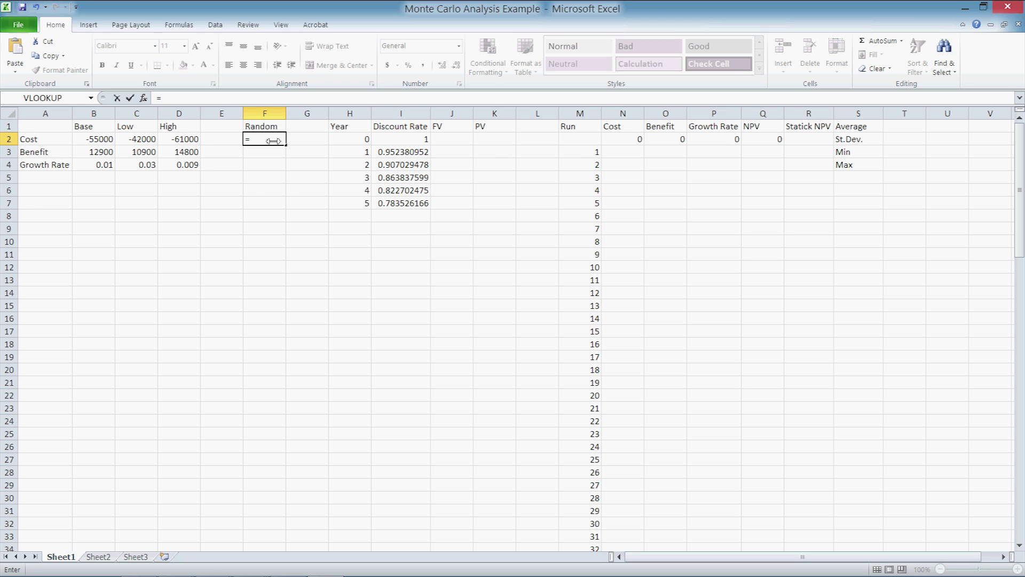
text(RAND()
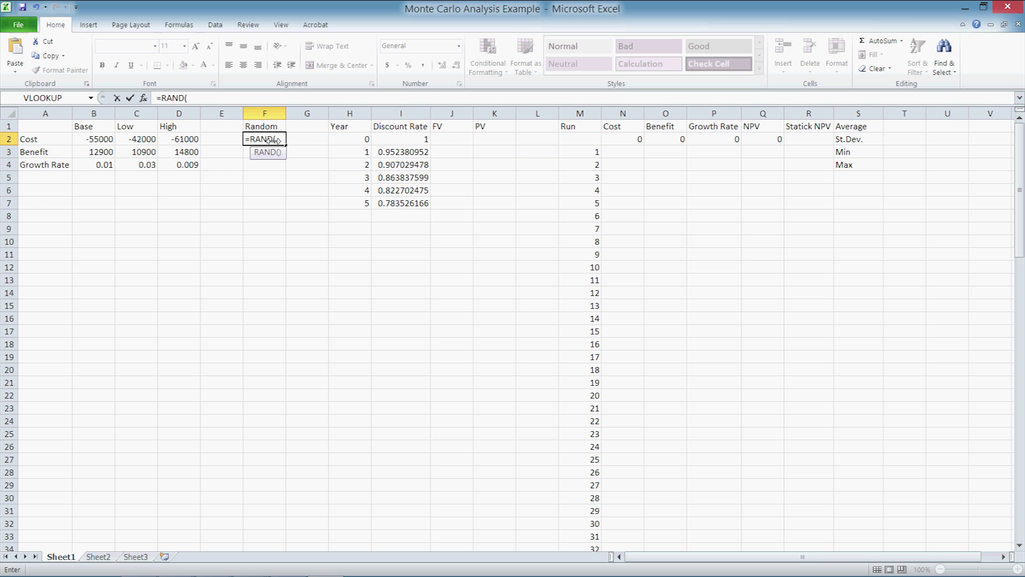
text()*()
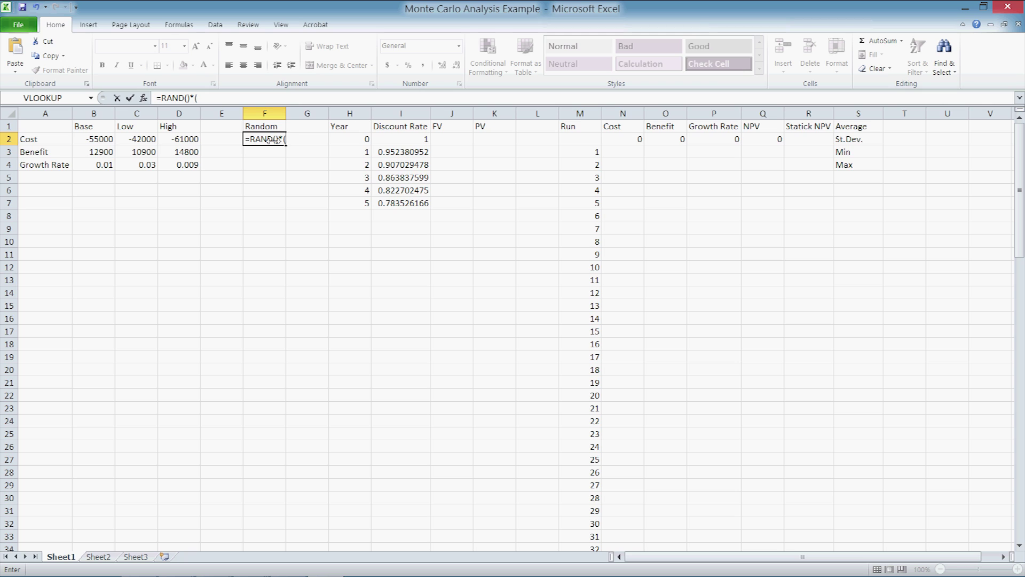
text(D2-C2))
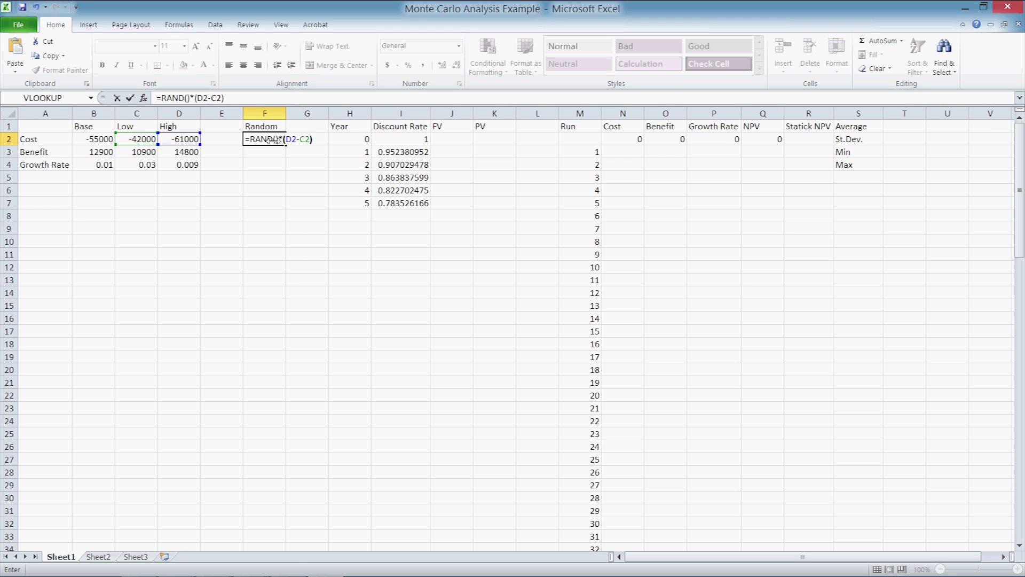
text(+C)
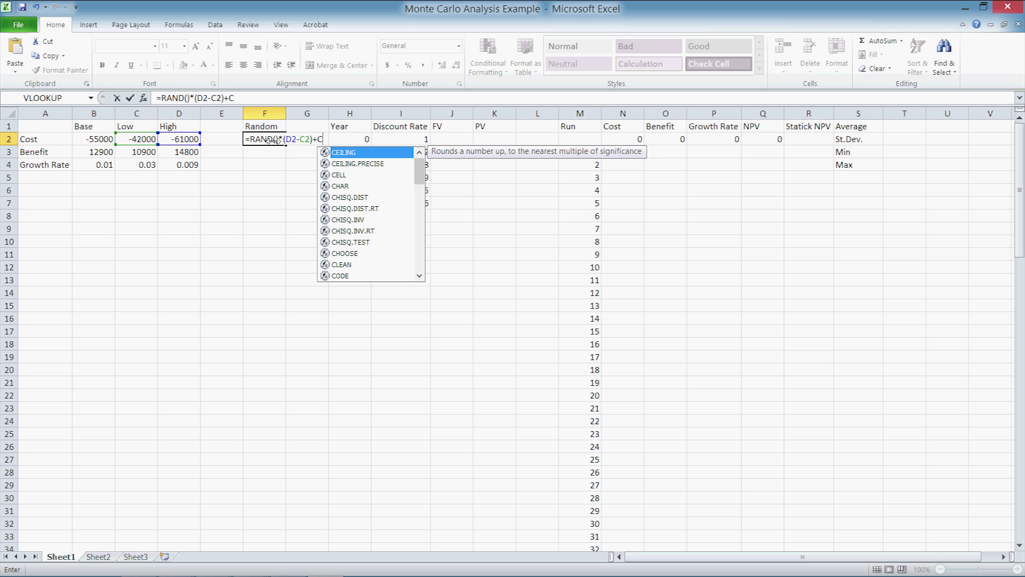
text(2)
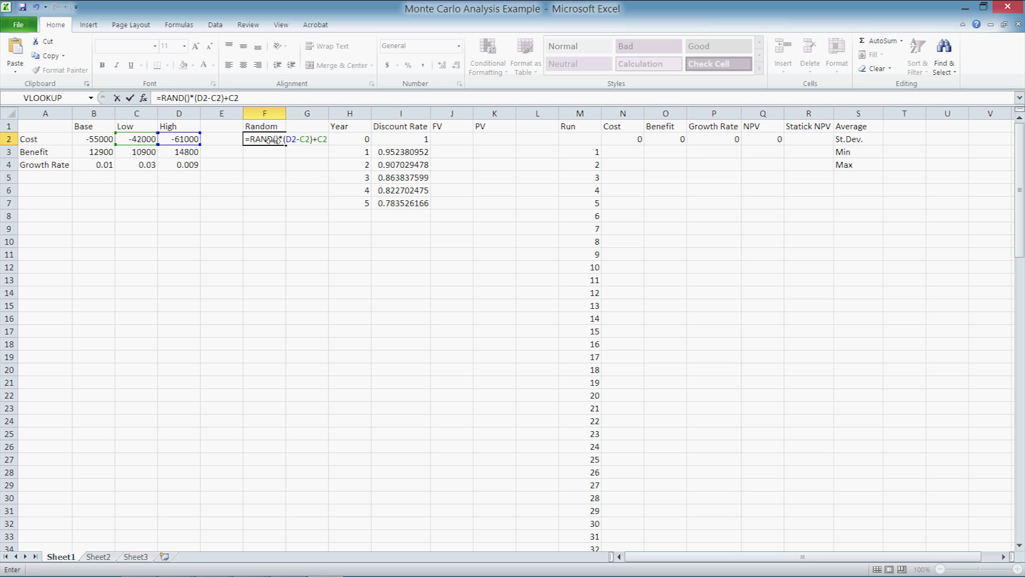
key(Return)
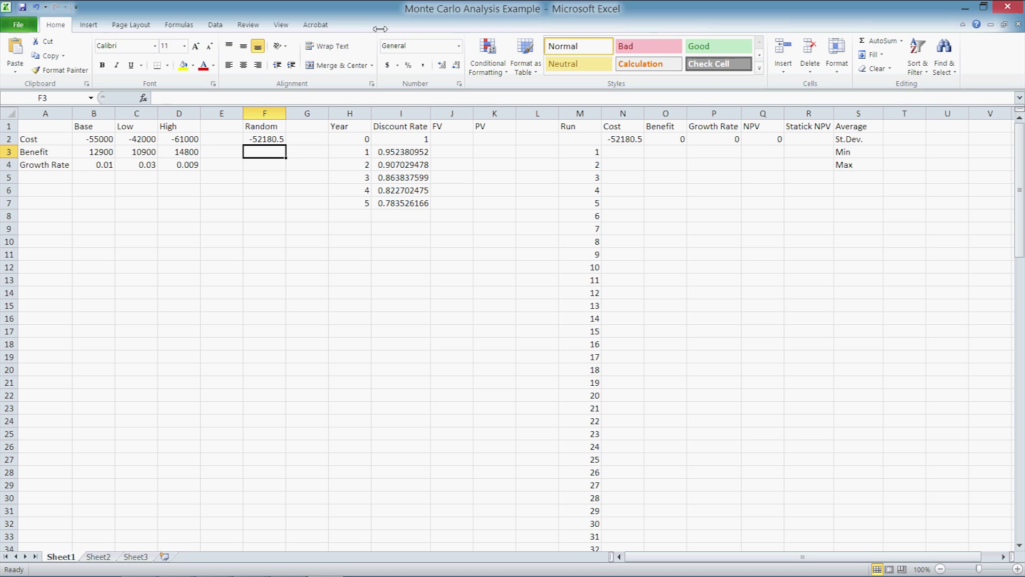
key(Return)
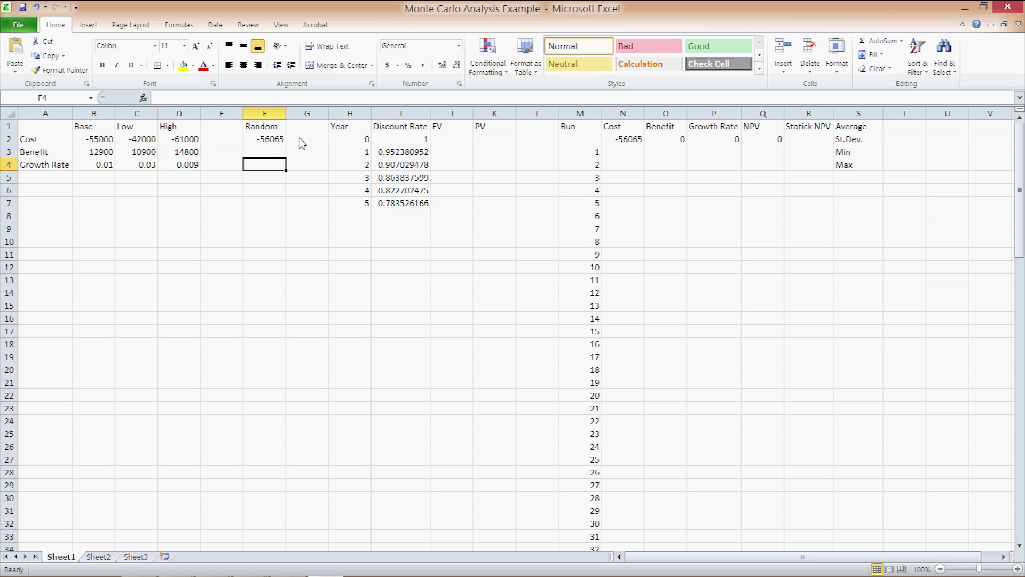
Step: Fill F2's random formula down through F4 for the Benefit and Growth Rate rows
click(283, 143)
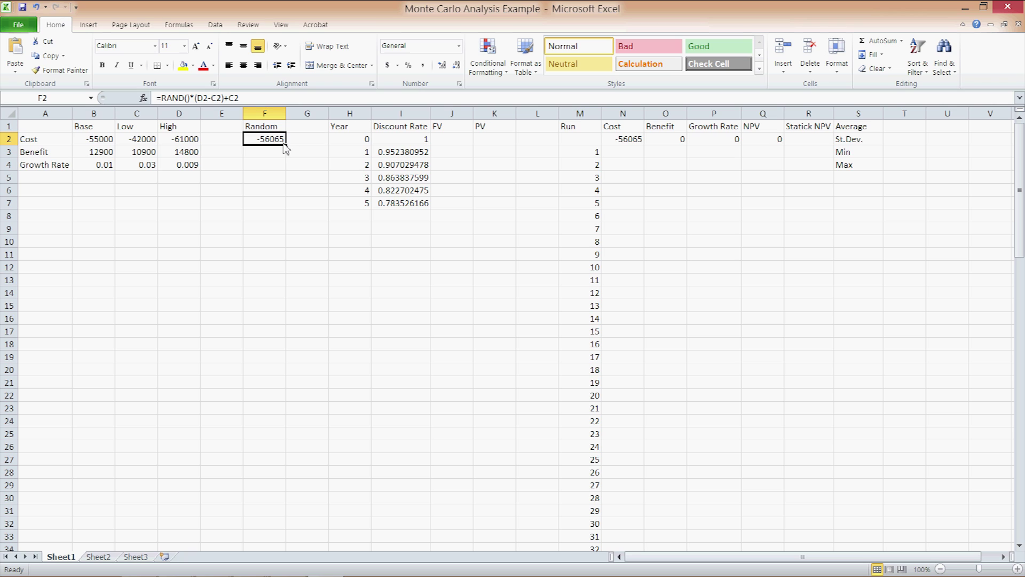
drag(286, 145, 286, 145)
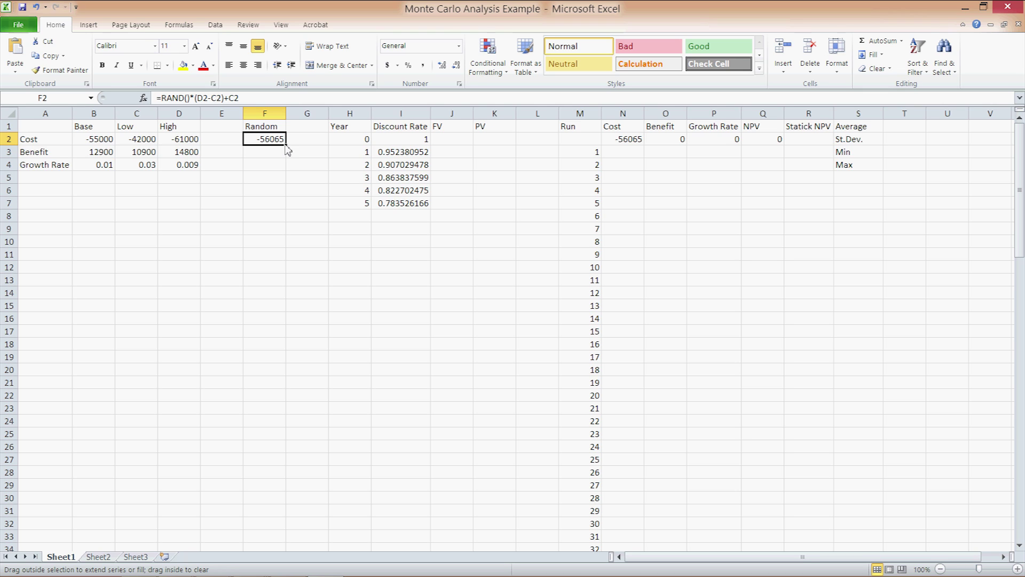
drag(286, 144, 282, 163)
drag(285, 169, 285, 164)
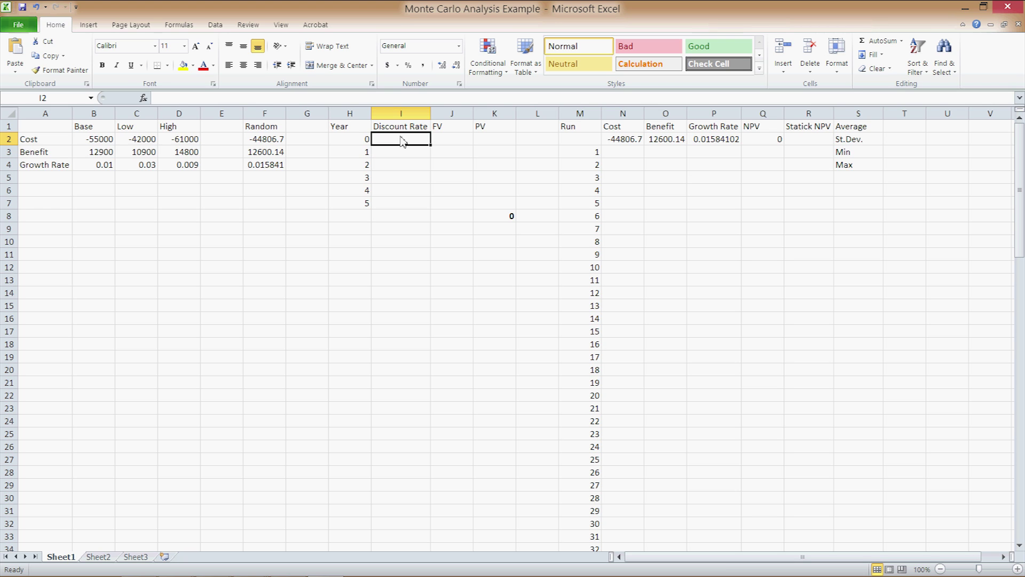
Step: Enter =1/1.05^H2 in I2 for a year-0 discount factor of 1, then recheck it
text(=)
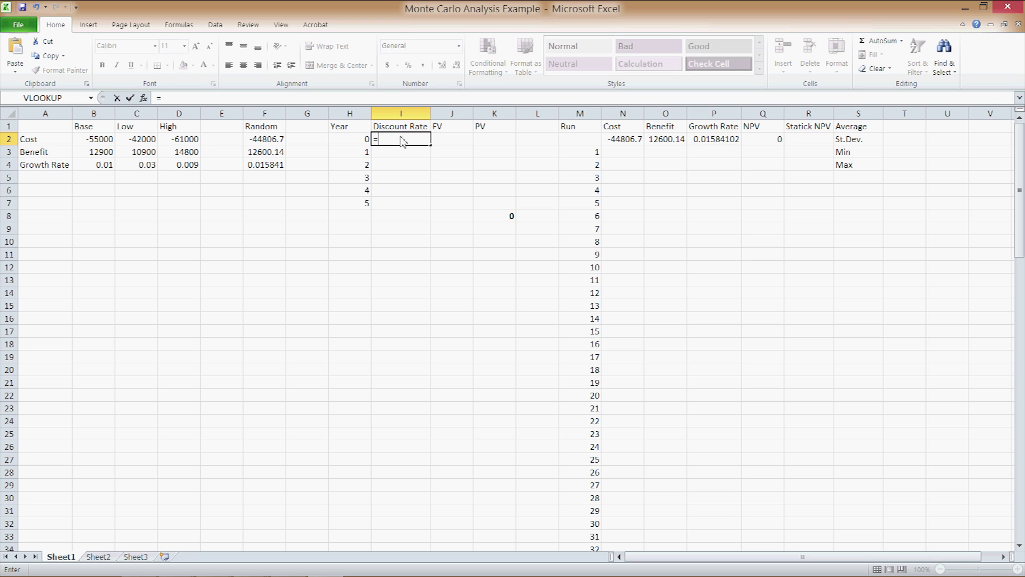
text(1/1.05^)
click(340, 142)
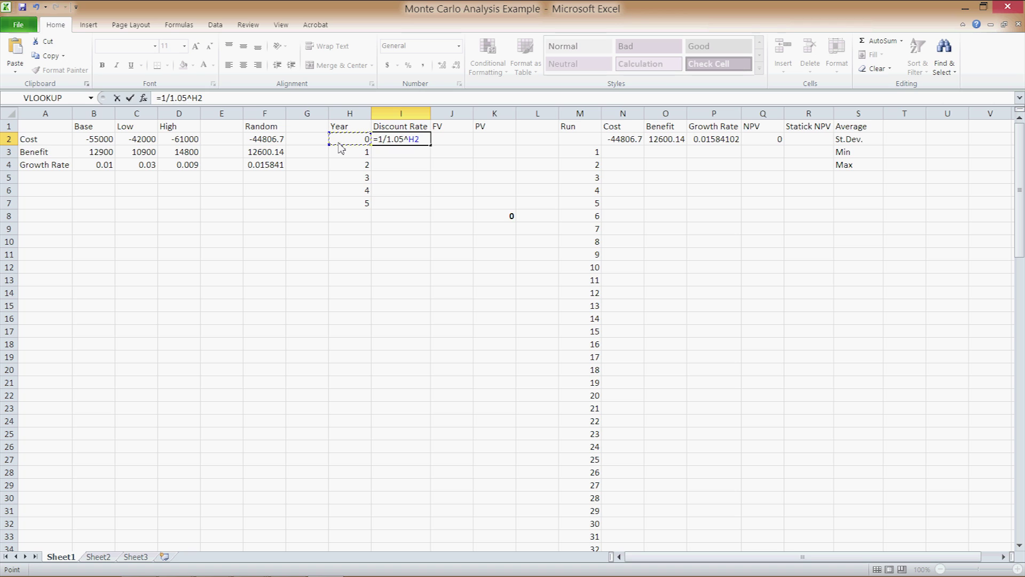
key(Return)
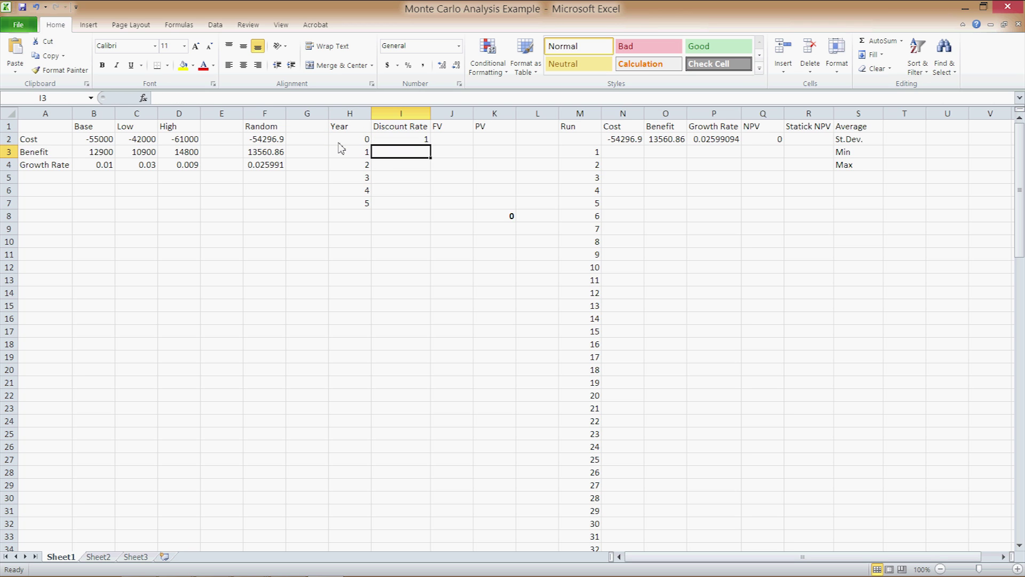
click(397, 143)
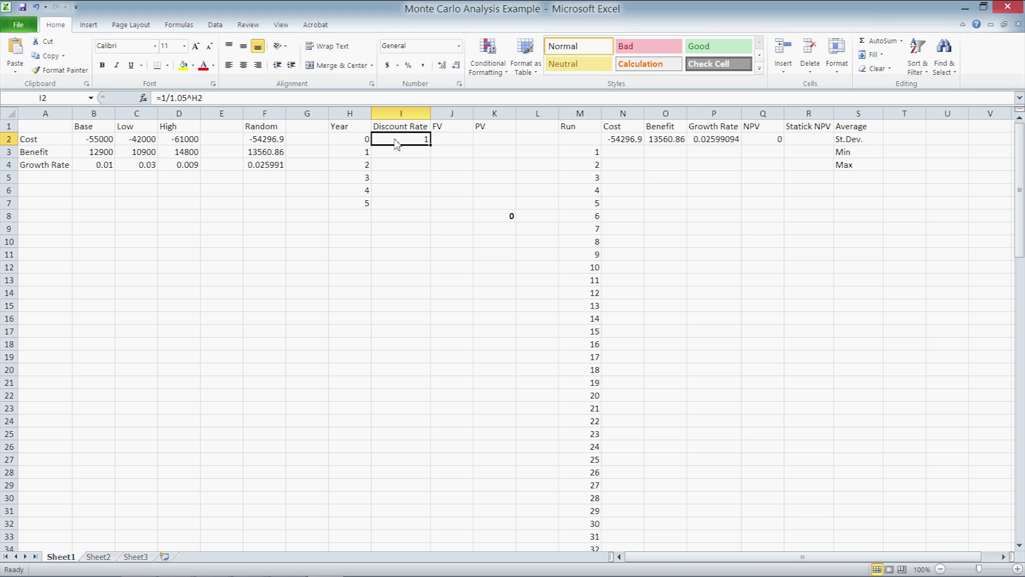
click(452, 138)
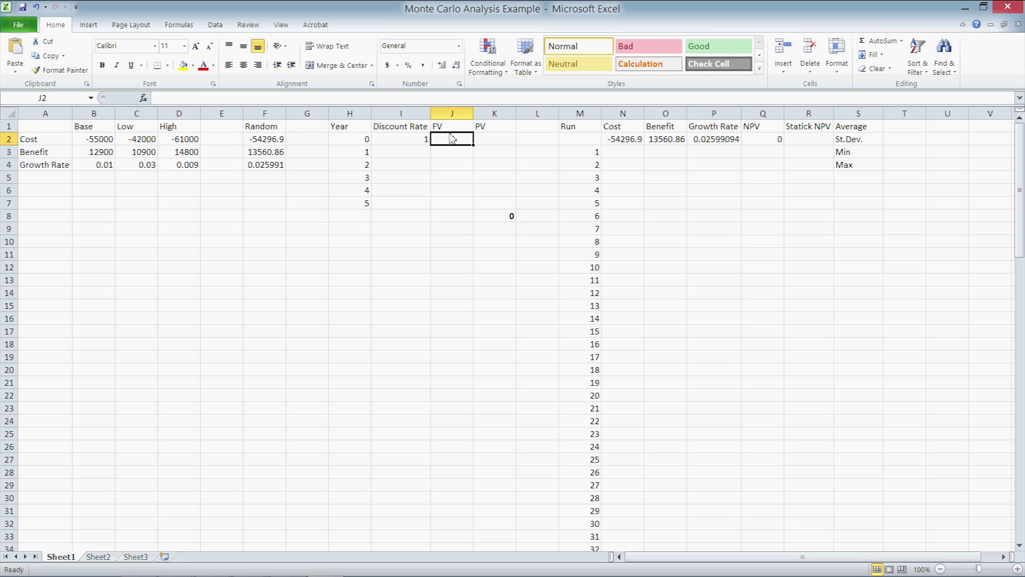
Step: Link FV cells J2 to the random cost in F2 and J3 to the benefit in F3
text(=)
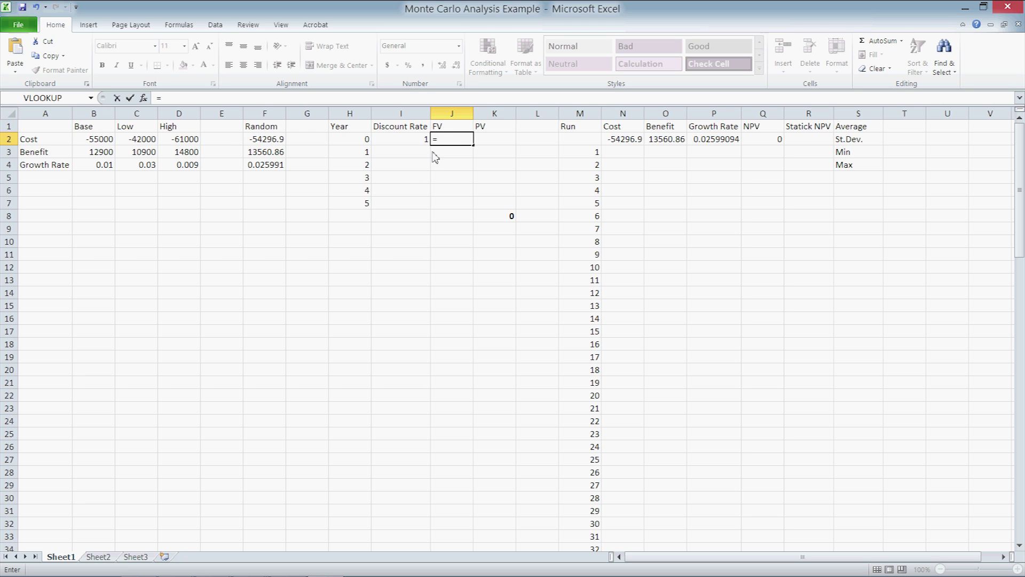
click(255, 139)
key(Return)
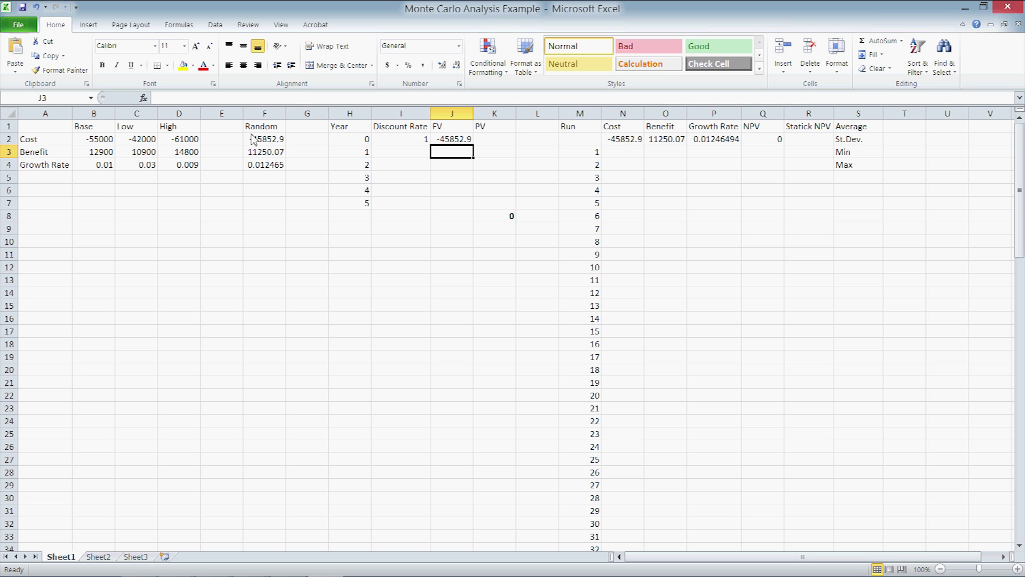
text(=)
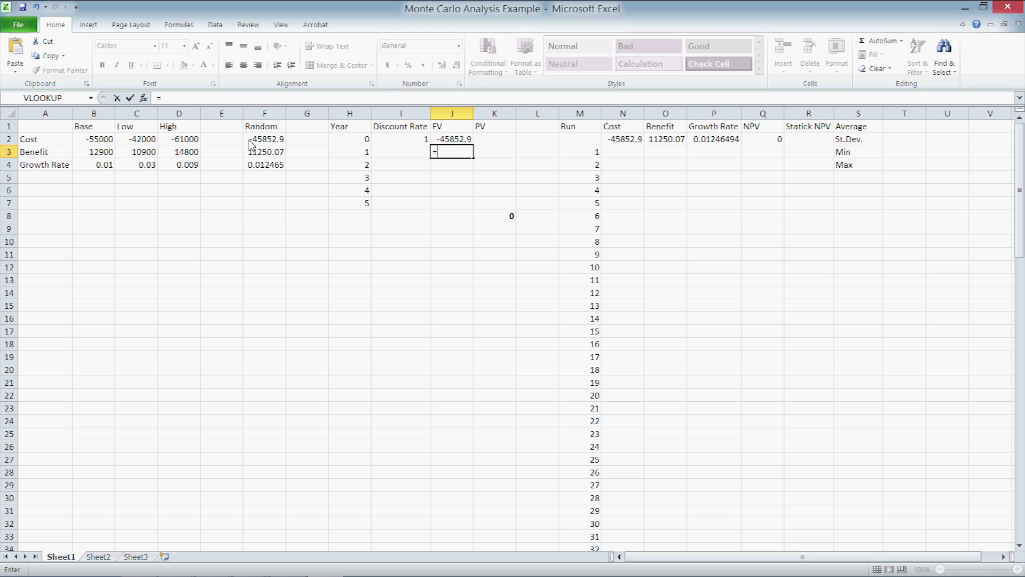
click(260, 155)
key(Return)
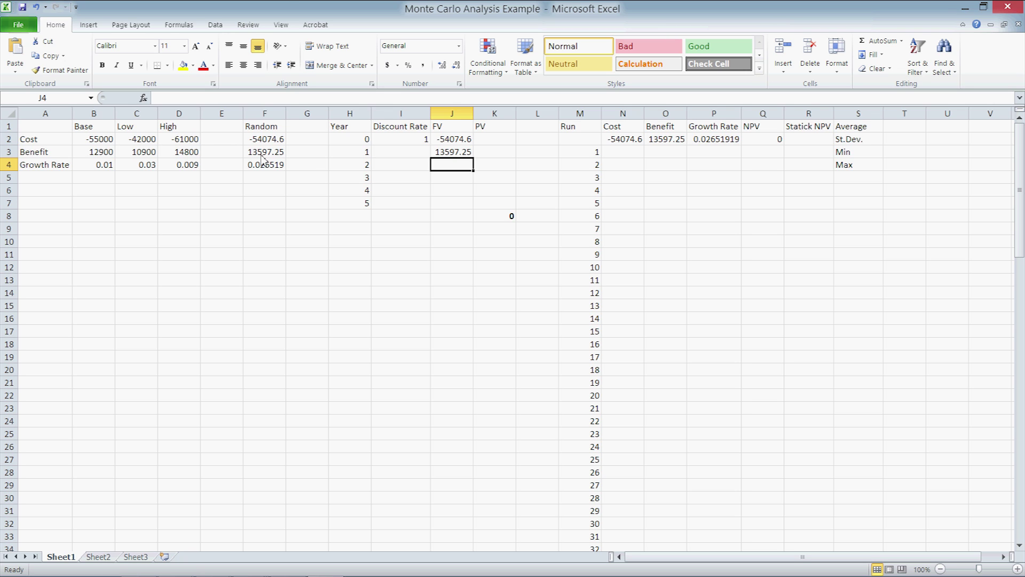
Step: Enter =J3*(1+$F$4) in J4 to grow the benefit, giving 14949.88
text(=)
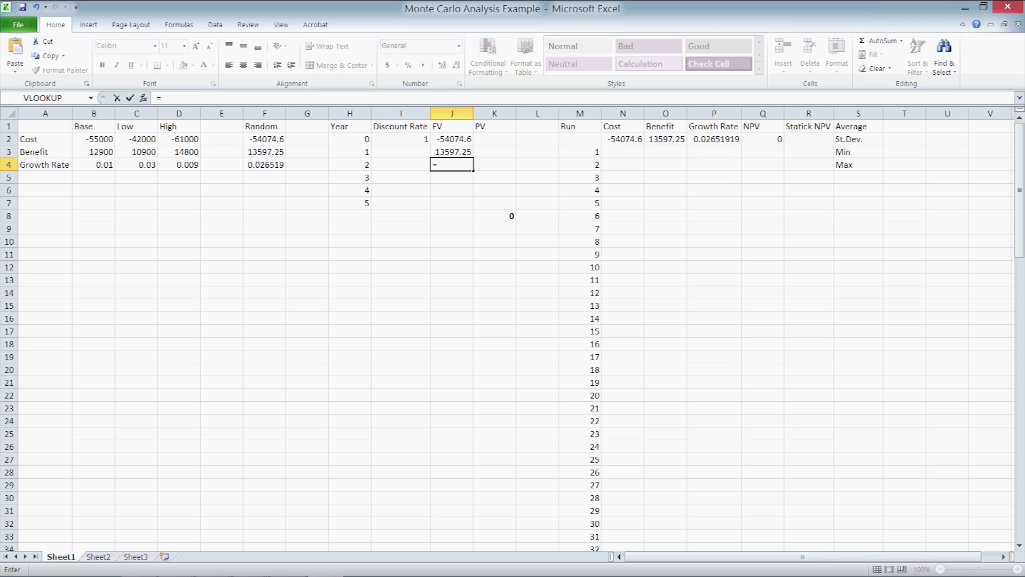
text(J3*(1+F$)
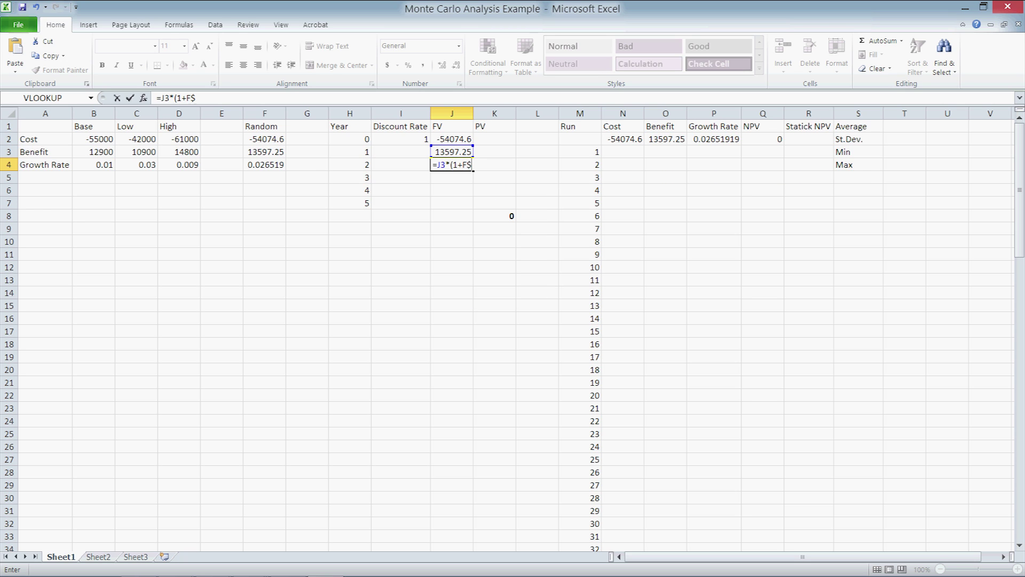
key(BackSpace)
text(4)
key(F4)
text())
key(Return)
click(487, 141)
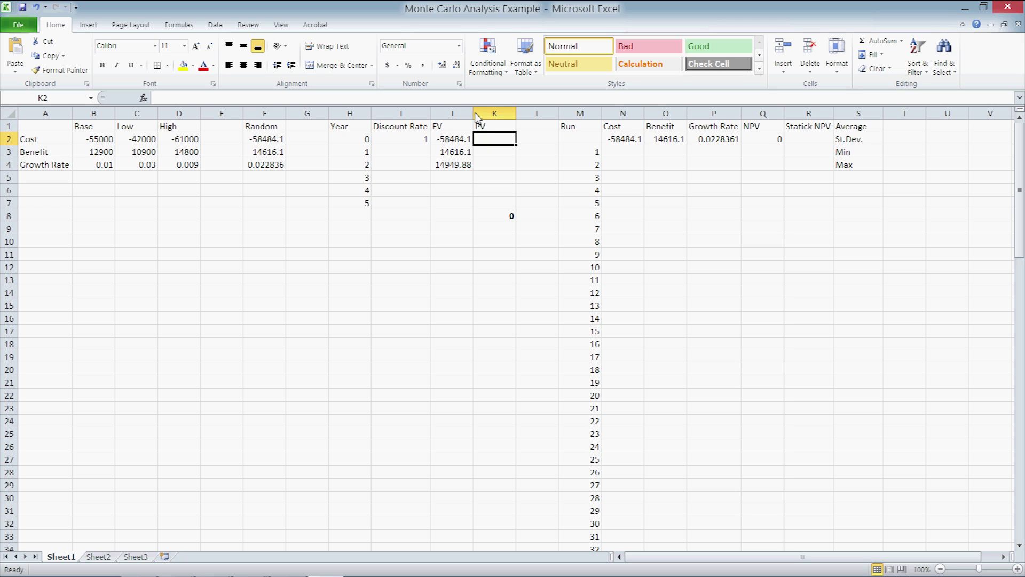
Step: Enter =I2*J2 in K2 for a PV of -57146.8
text(=)
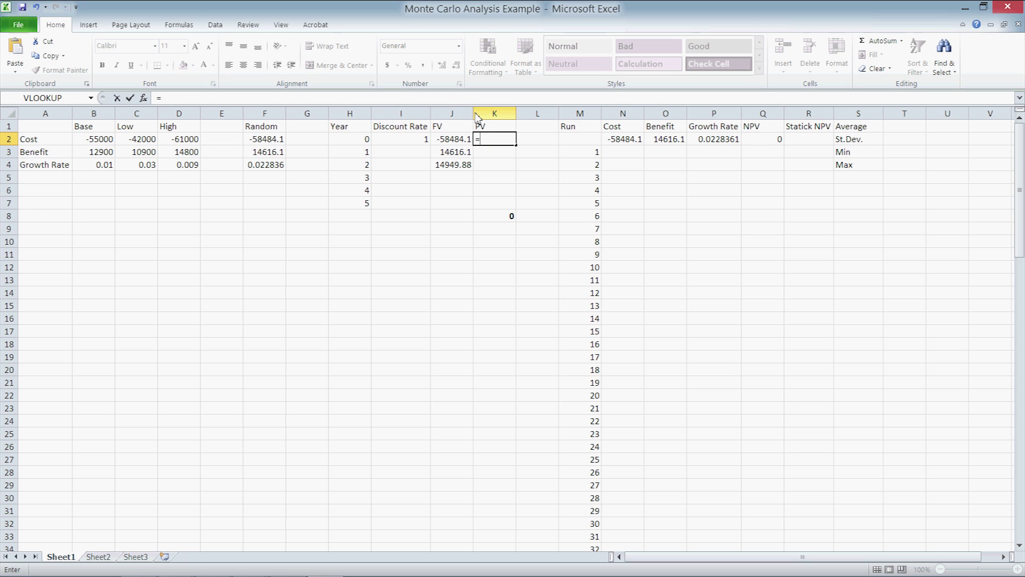
click(414, 141)
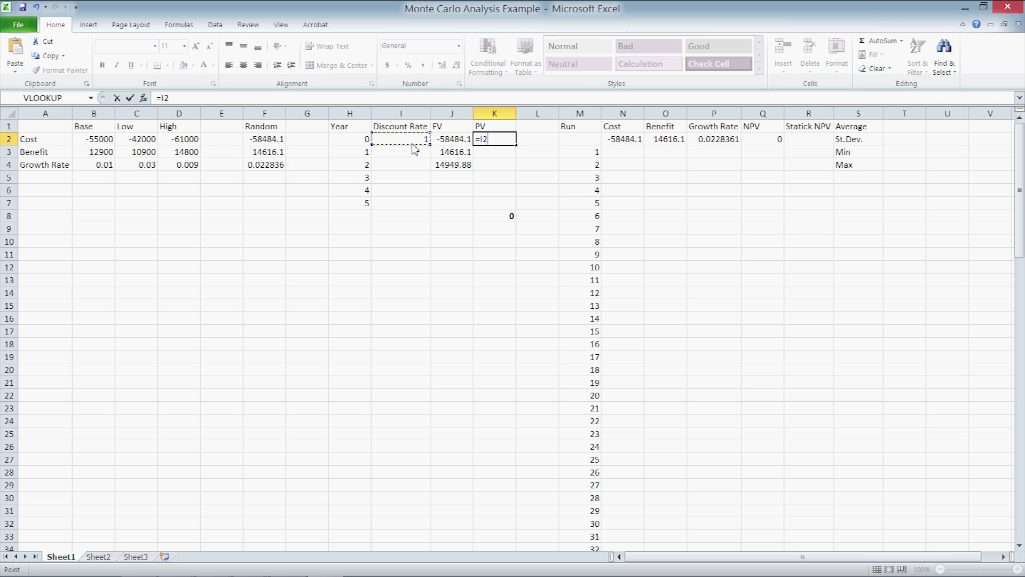
text(*)
click(454, 143)
key(Return)
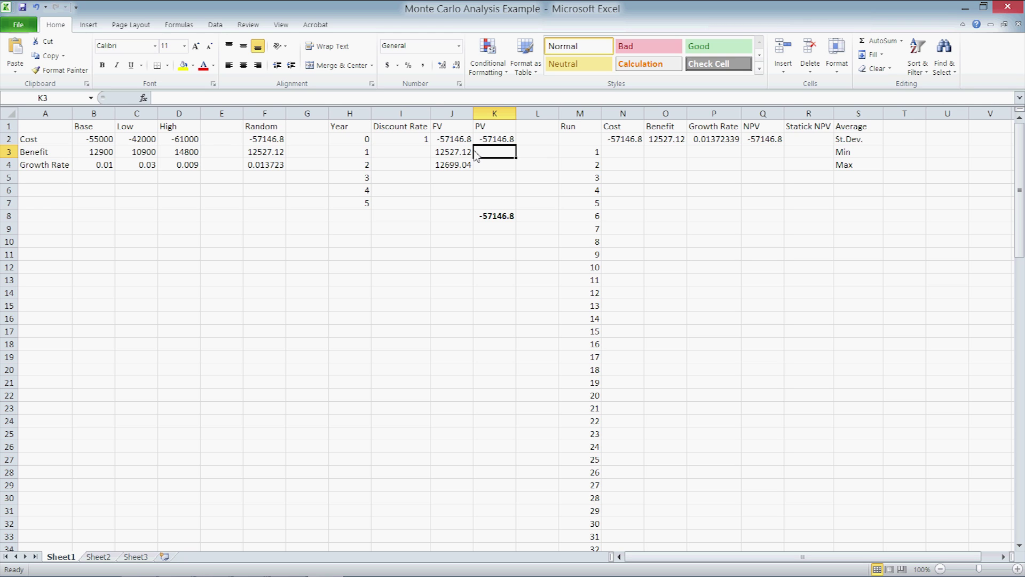
Step: Fill I2, J4 and K2 down to row 7, then check the 7159.779 NPV total in K8
click(409, 143)
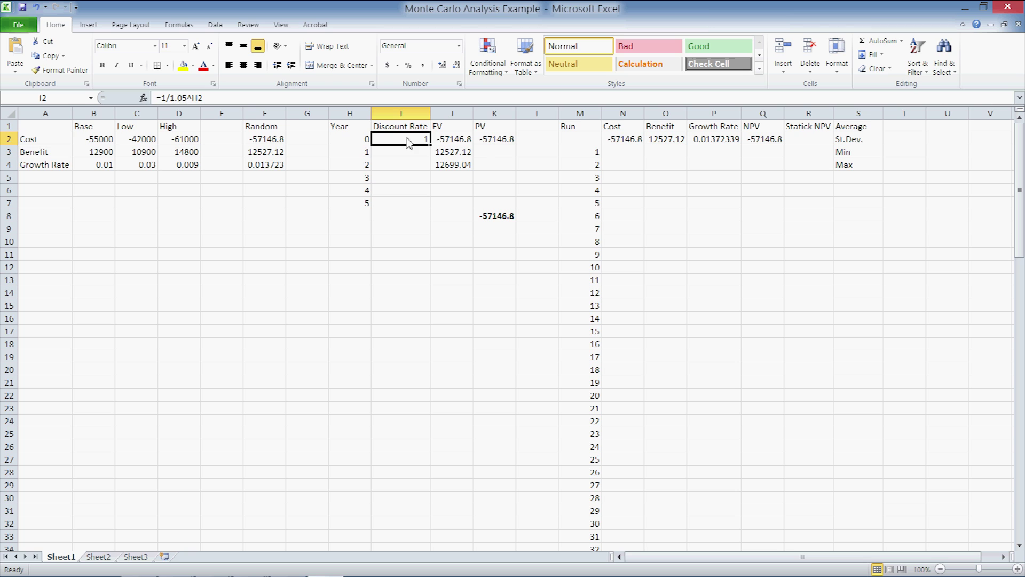
drag(427, 147, 425, 206)
click(460, 166)
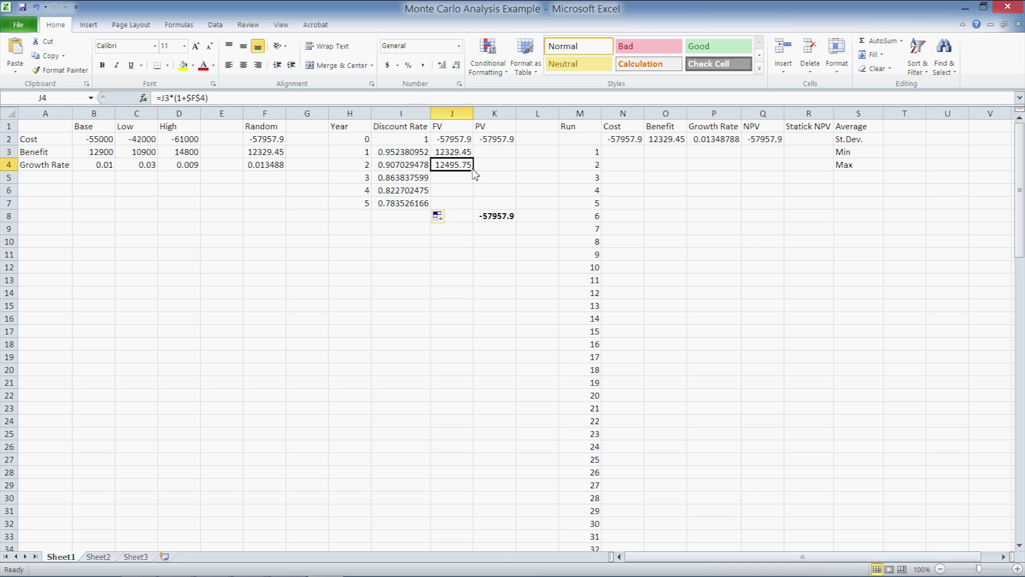
drag(474, 170, 466, 203)
click(507, 141)
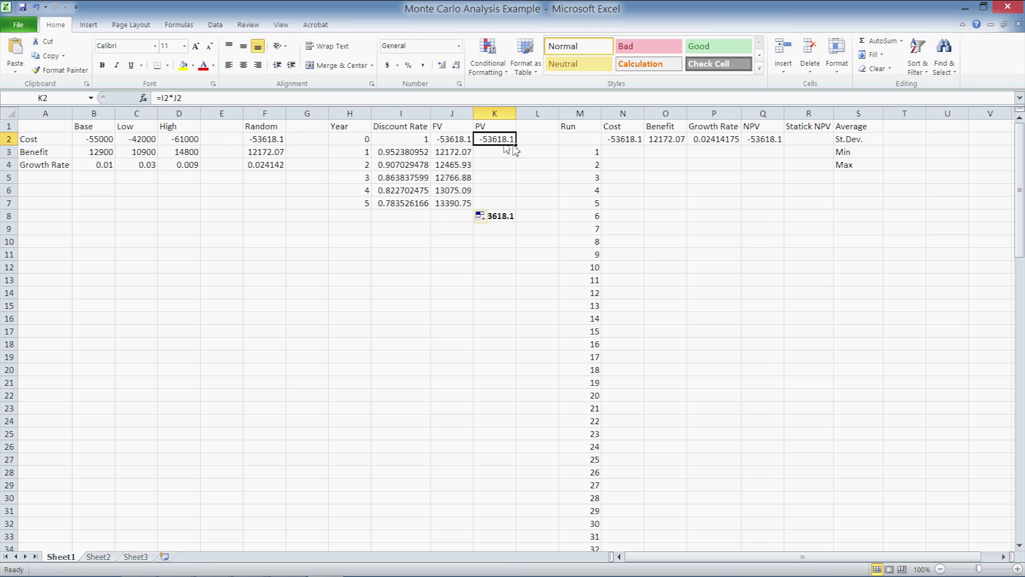
drag(515, 145, 504, 208)
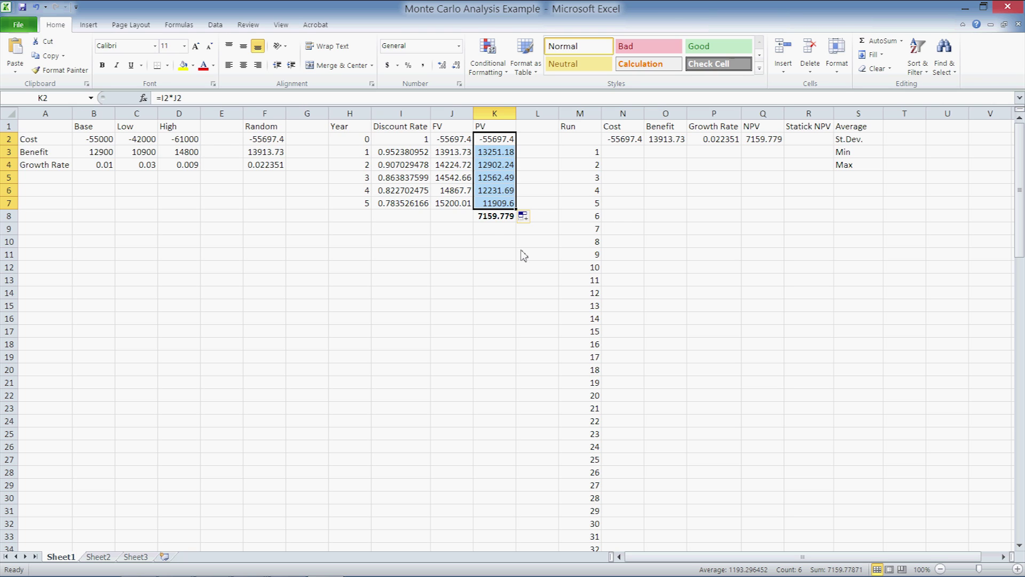
click(492, 220)
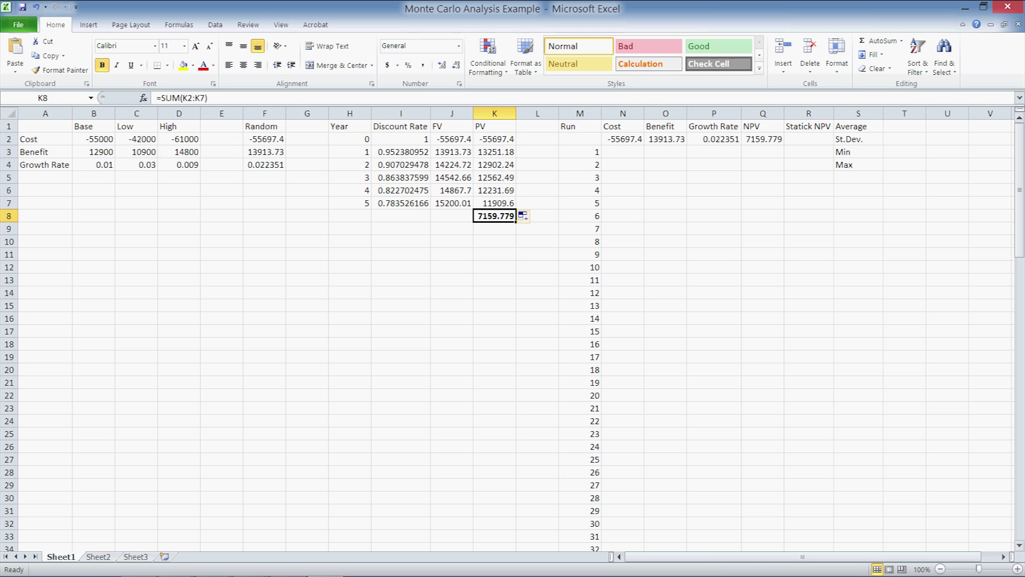
Step: Recalculate with F9 and select the run table M2:Q102
click(626, 142)
key(F9)
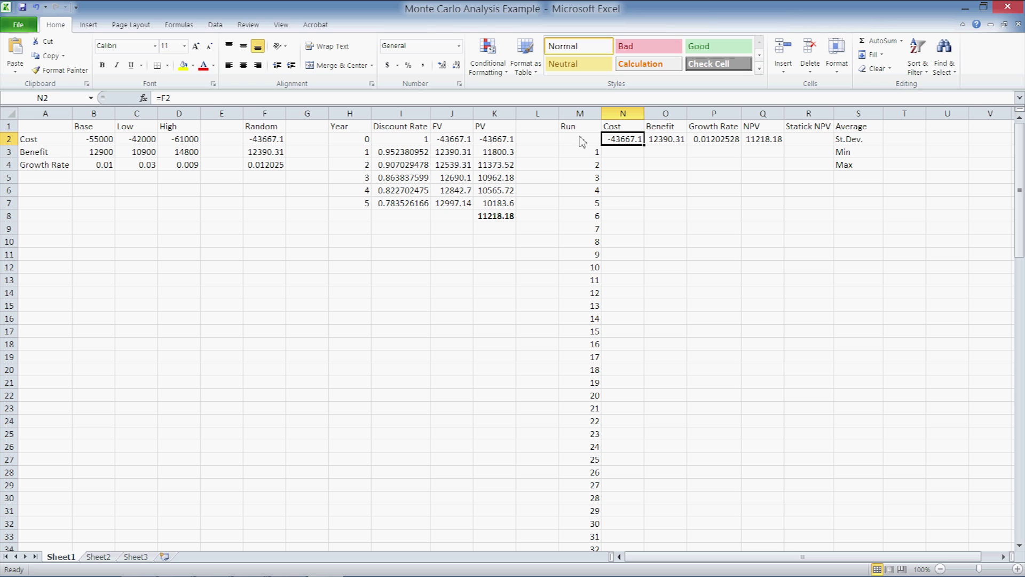
drag(582, 140, 763, 159)
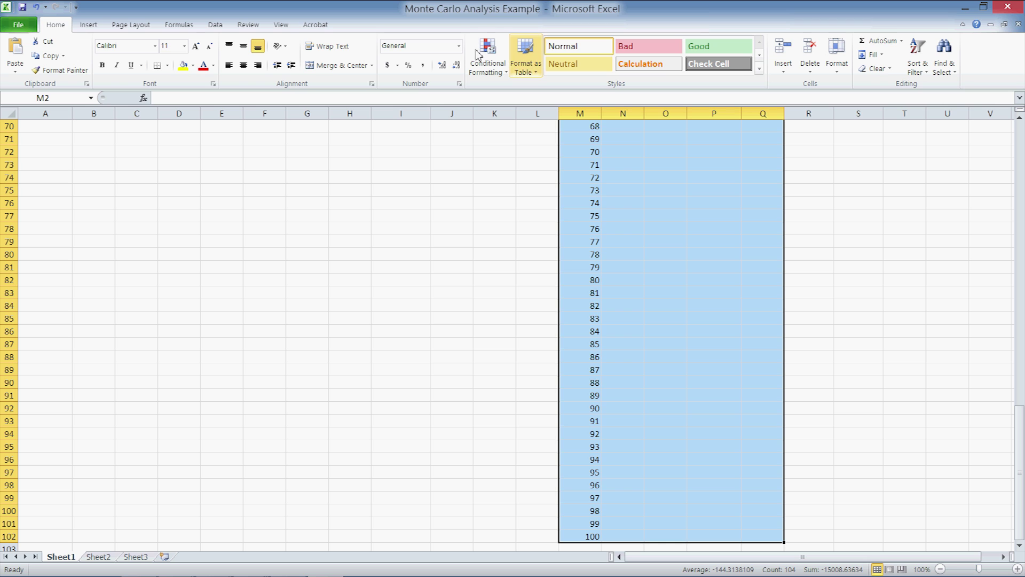
Step: Build a What-If Data Table on the run table with empty H17 as column input cell
click(215, 25)
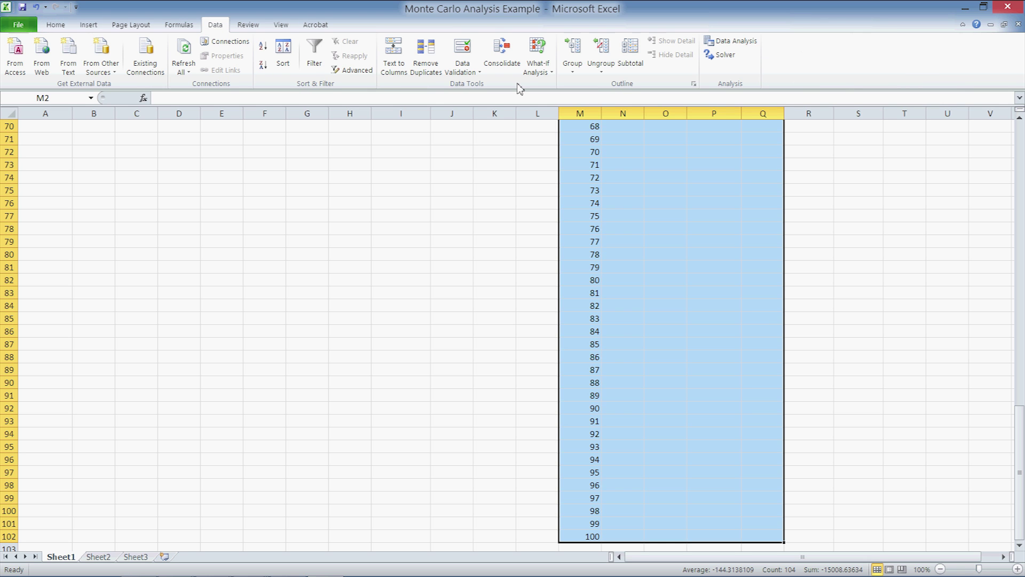
click(538, 63)
click(566, 118)
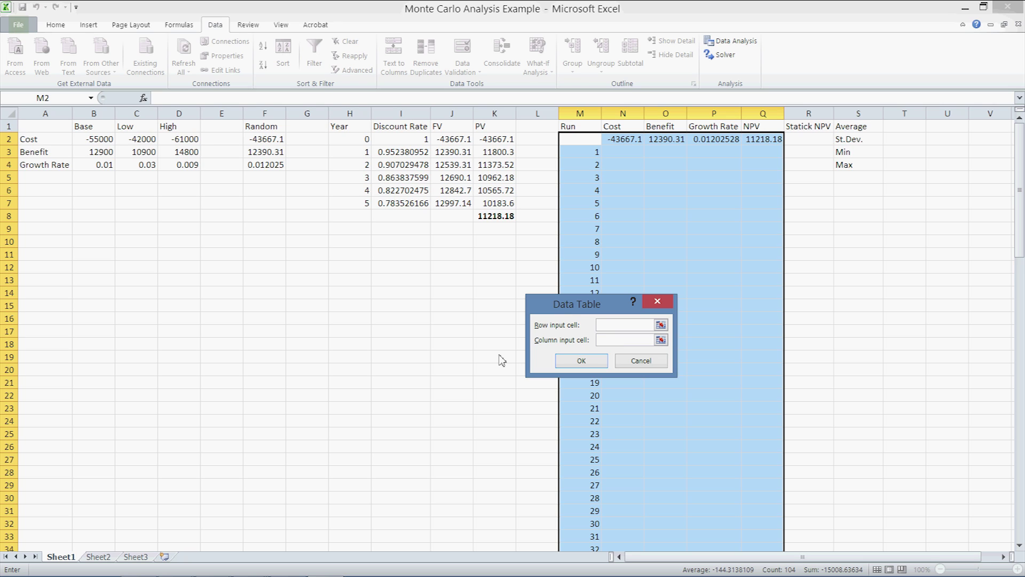
click(358, 331)
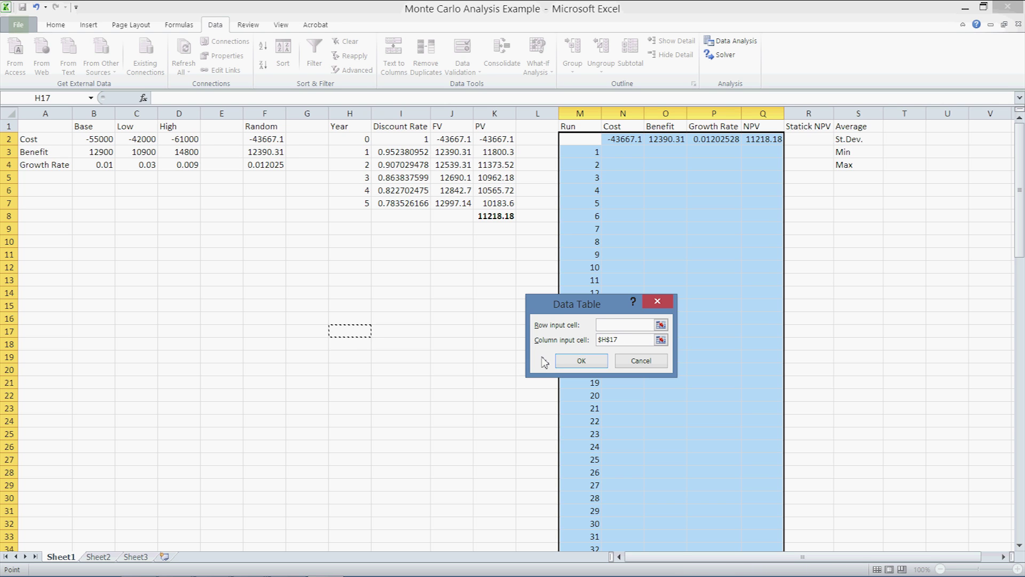
key(Return)
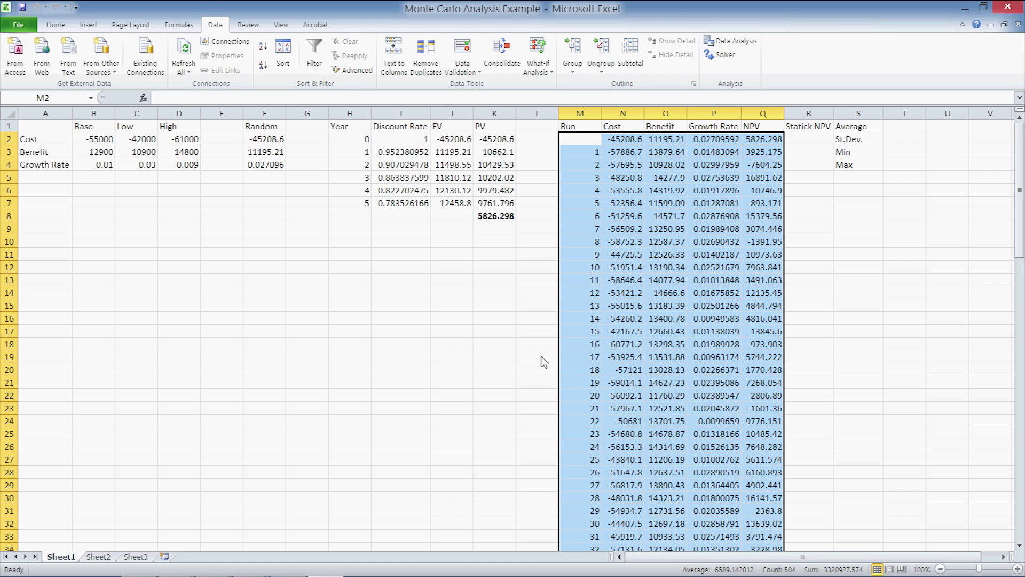
click(808, 139)
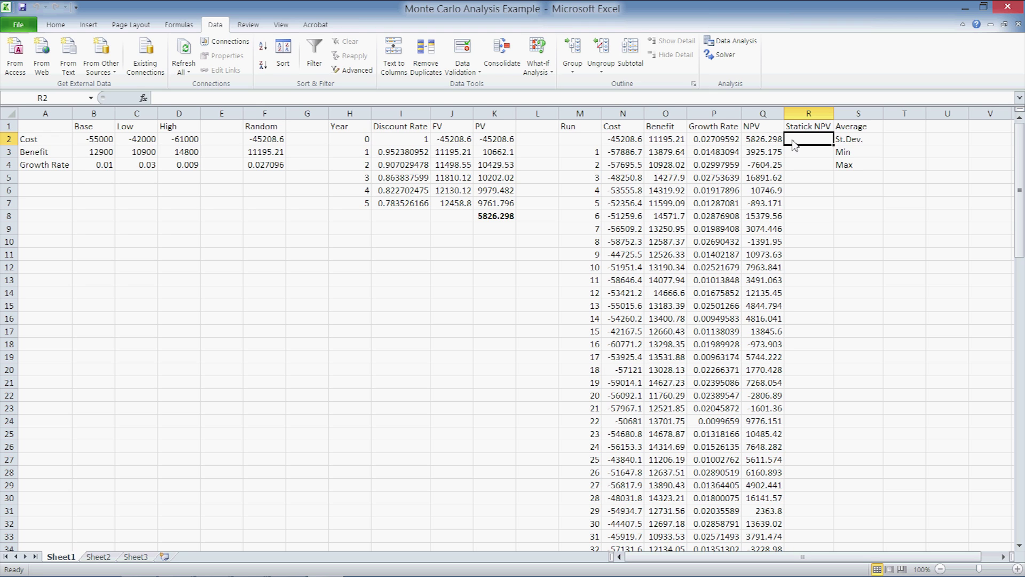
Step: Paste the simulated NPV results into the Statick NPV column as static values
key(Return)
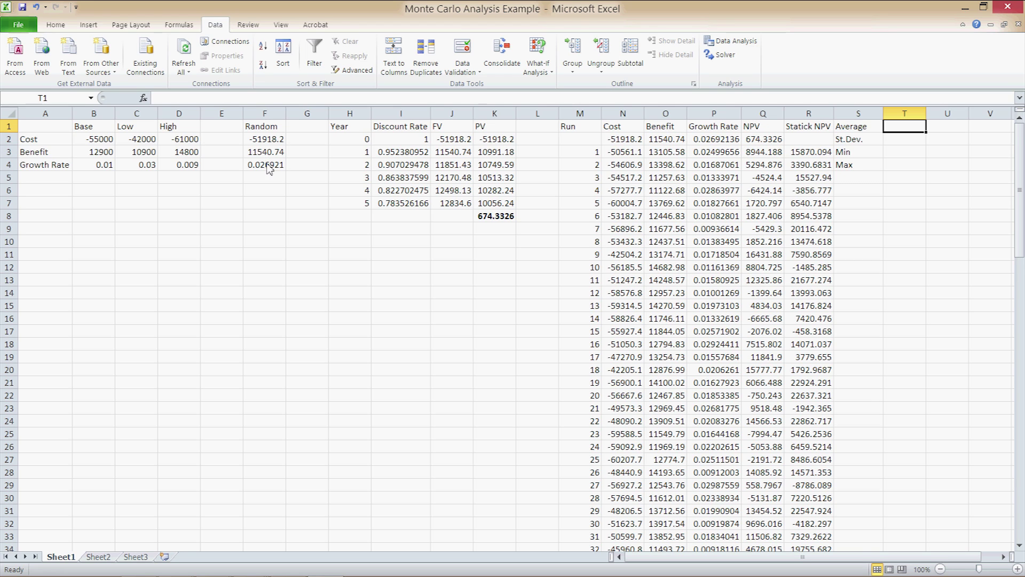
Step: Review K8's NPV sum, the N2 Cost link and static NPV 15870.094 in R3, ending at T1
click(492, 221)
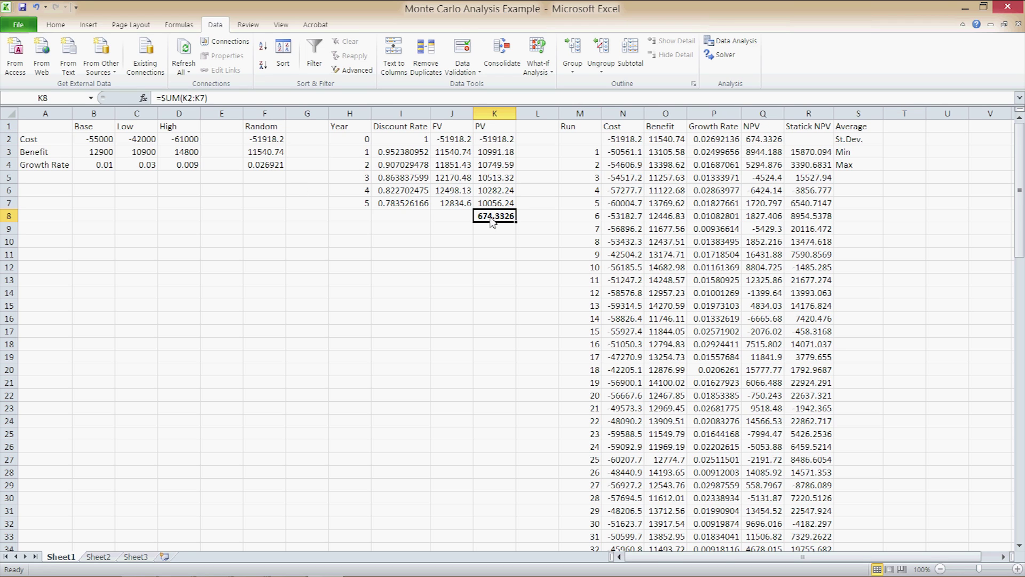
click(810, 141)
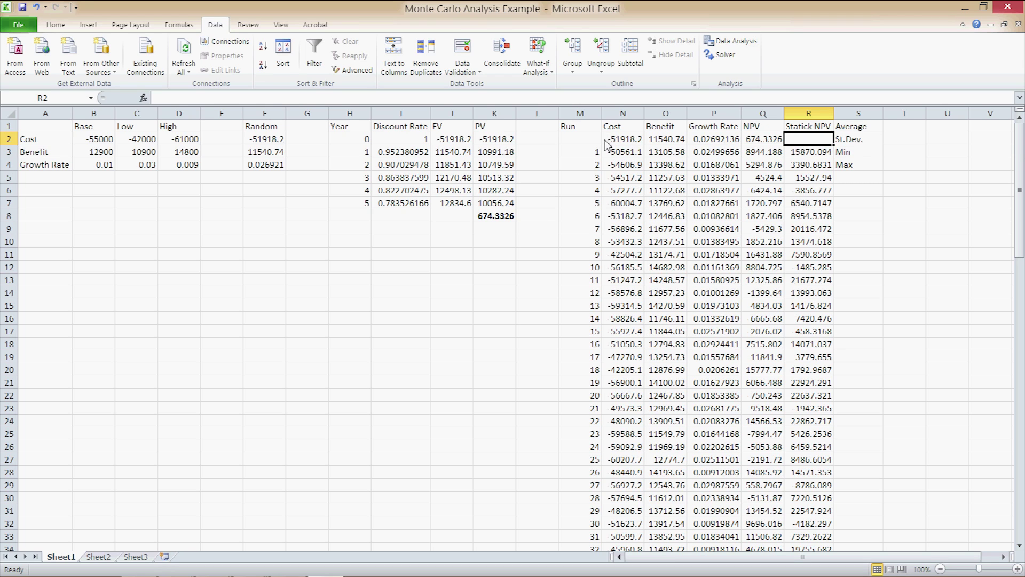
drag(610, 138, 751, 149)
click(629, 143)
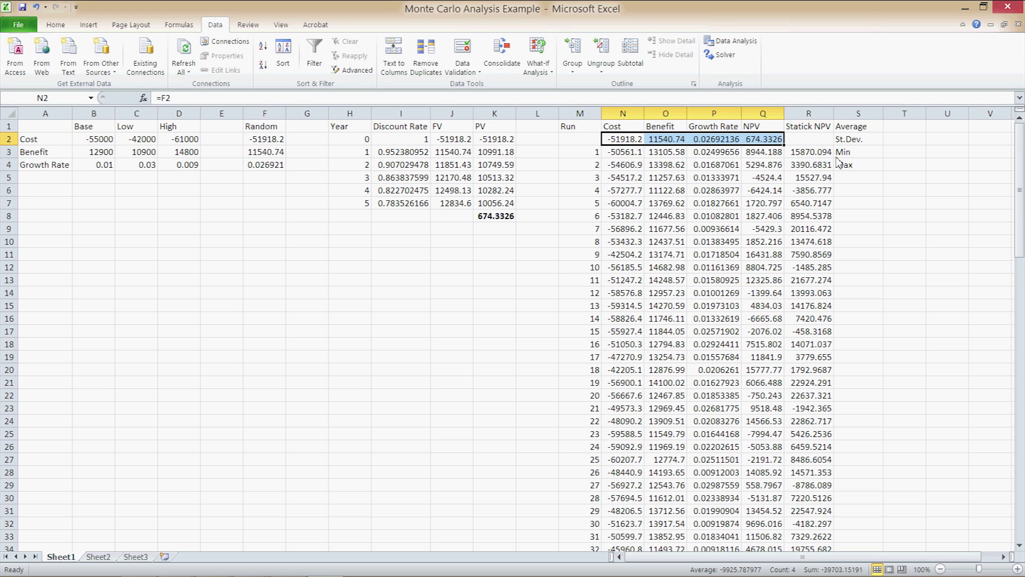
click(798, 151)
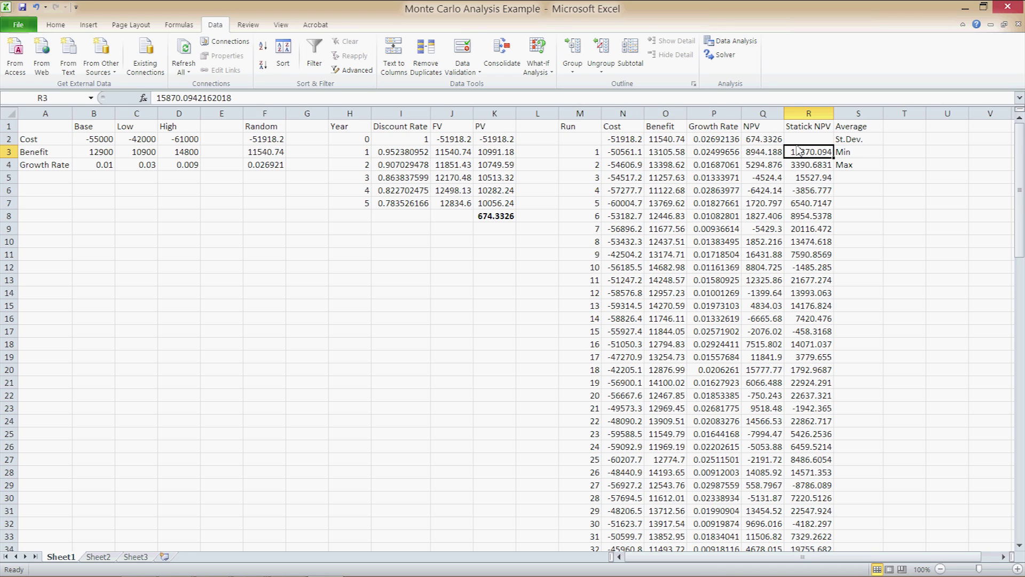
key(Up)
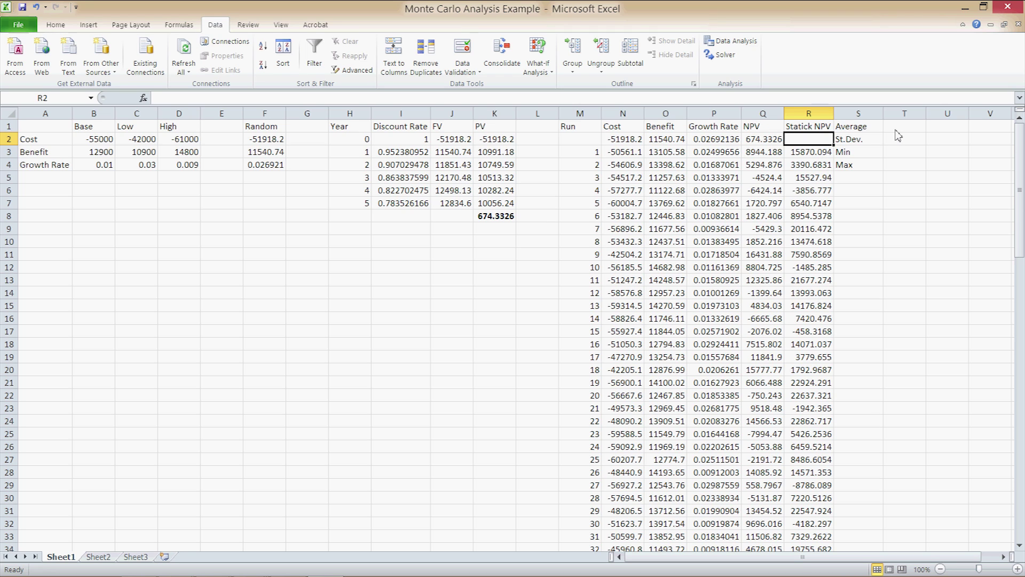
click(896, 131)
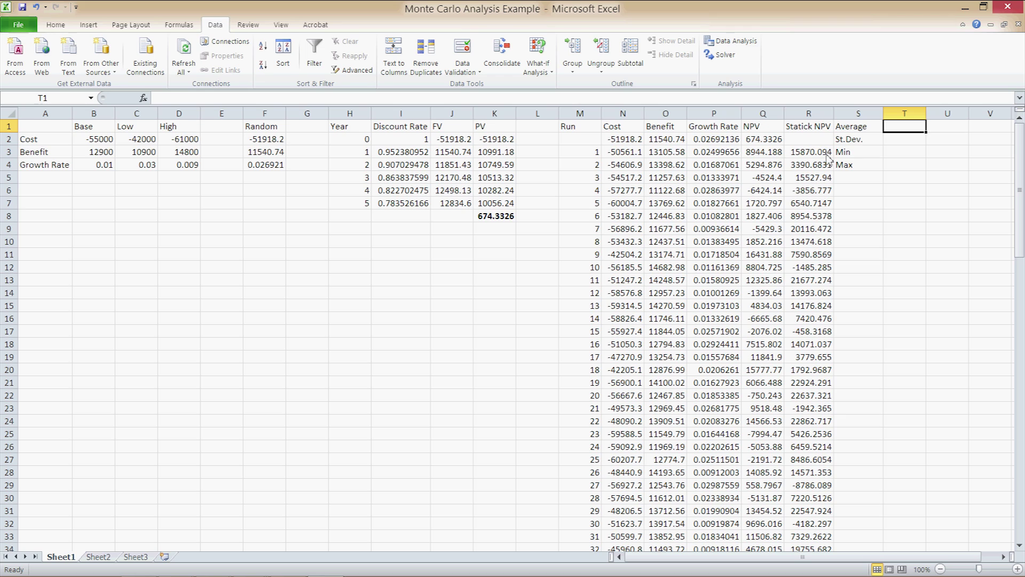
click(809, 153)
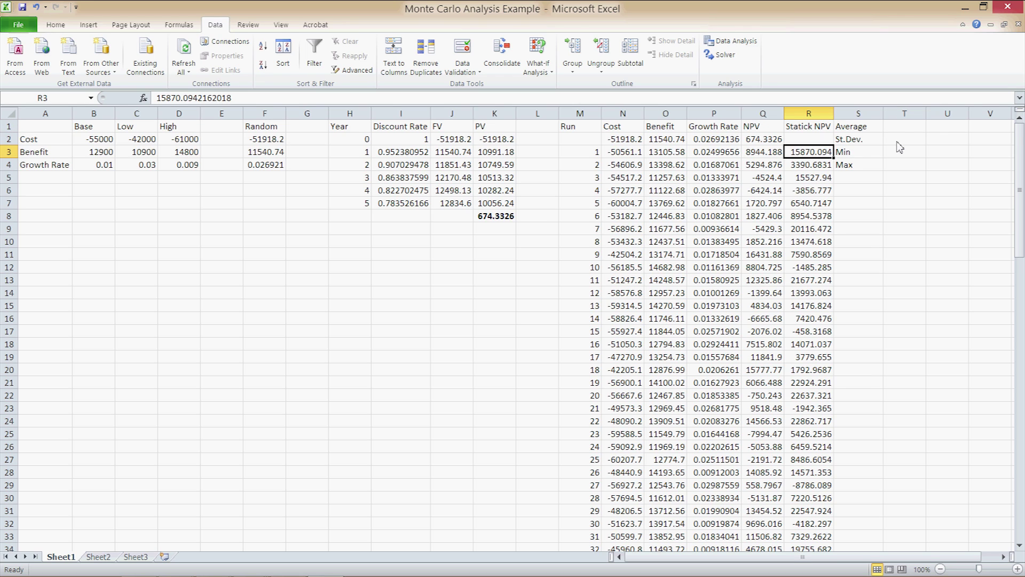
click(904, 131)
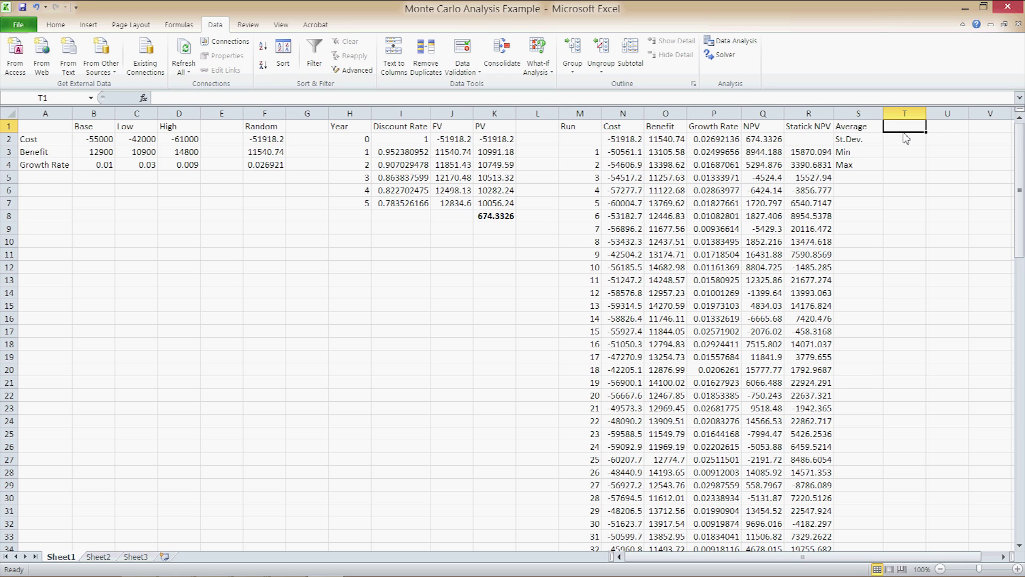
Step: Enter =AVERAGE(R3:R102) in T1 and =STDEV(R3:R102) in T2, fixing the range typos
text(=ave)
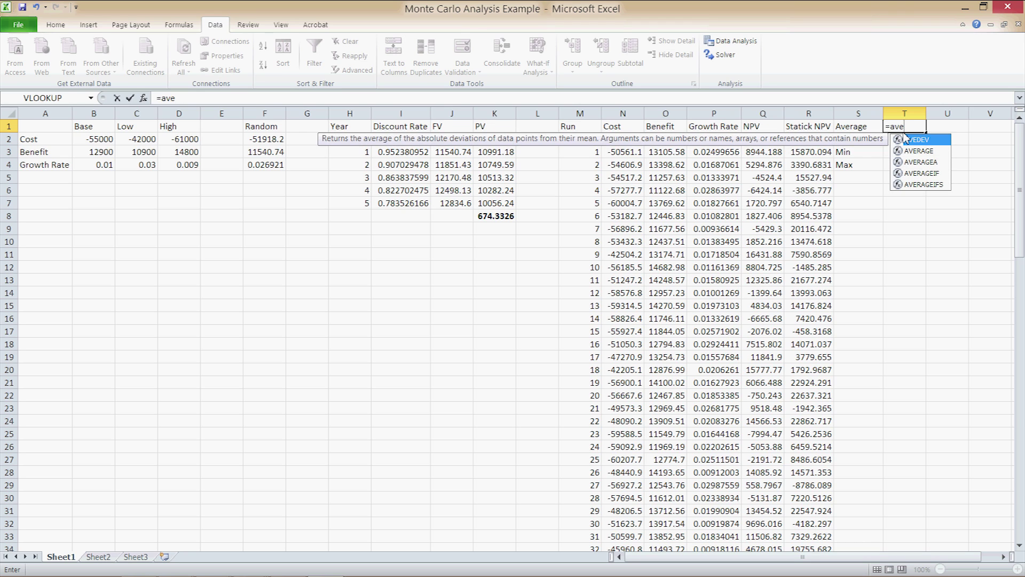
text(rage()
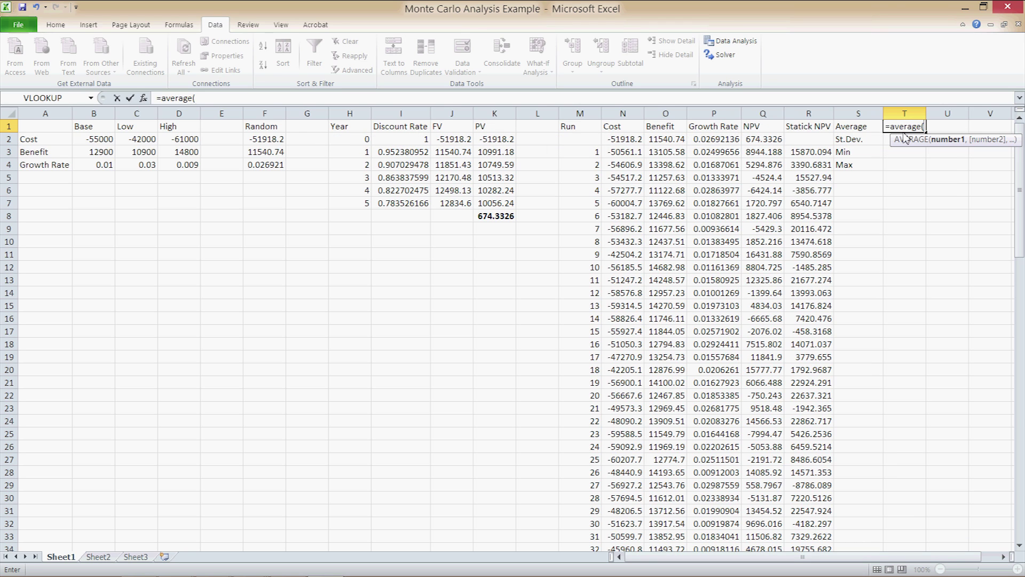
text(R3:102)
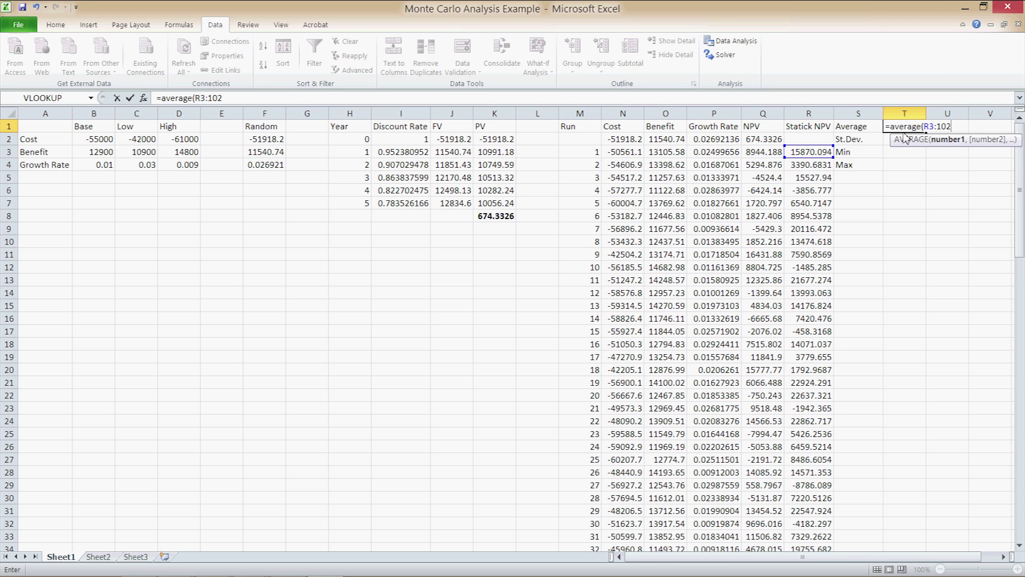
key(BackSpace)
key(BackSpace)
key(BackSpace)
text(R10)
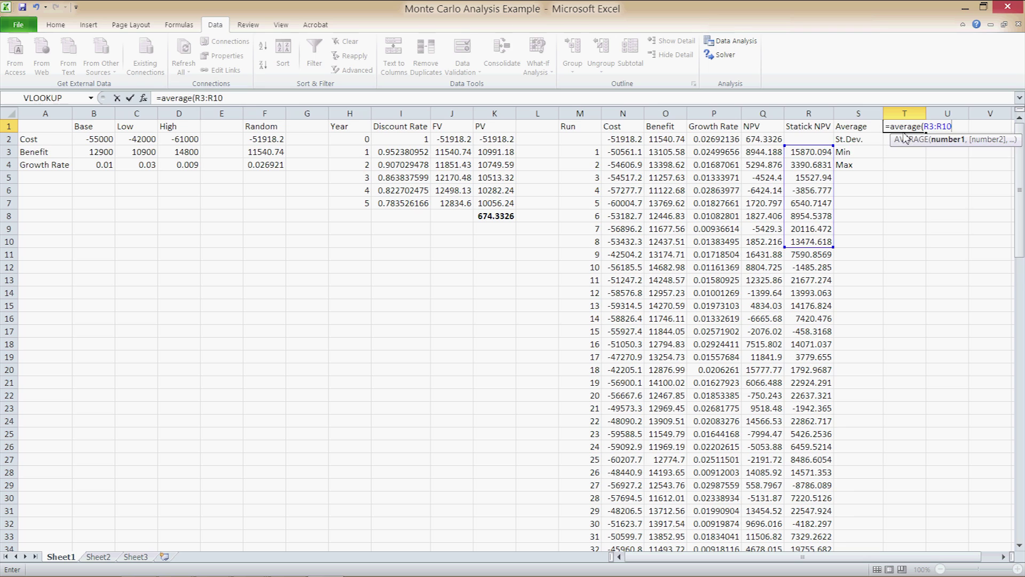
text(2)
key(Return)
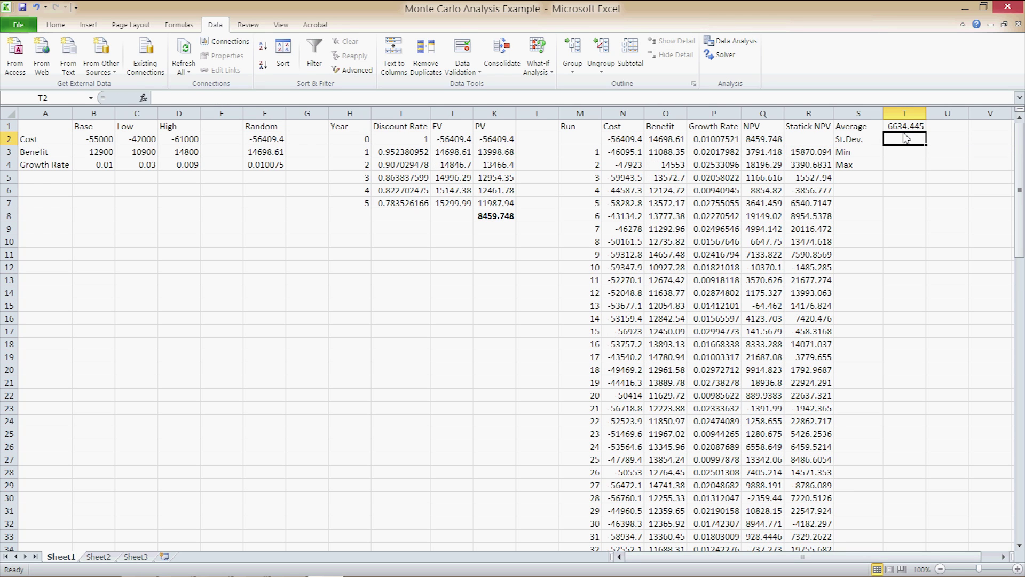
text(=st)
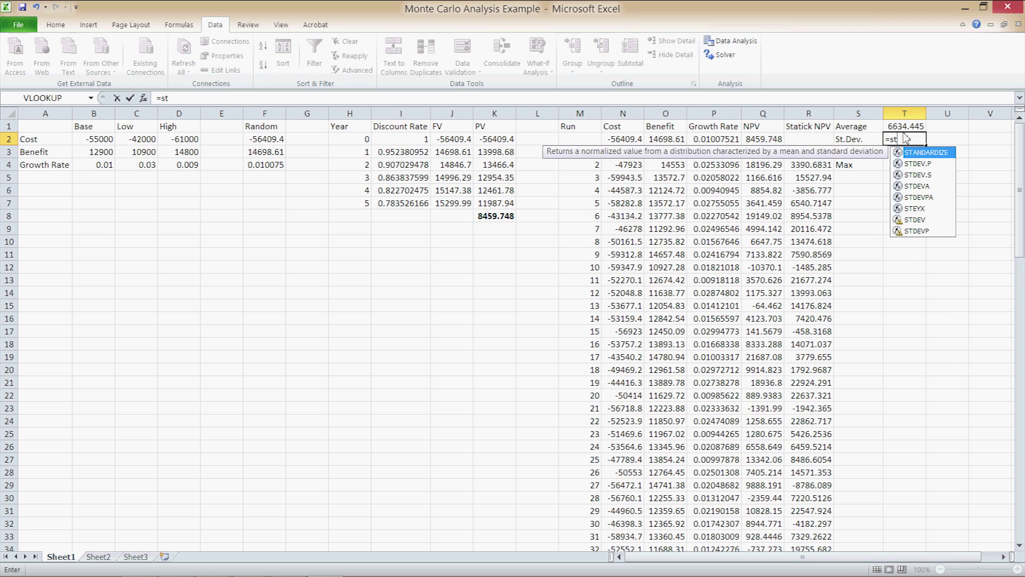
text(dev()
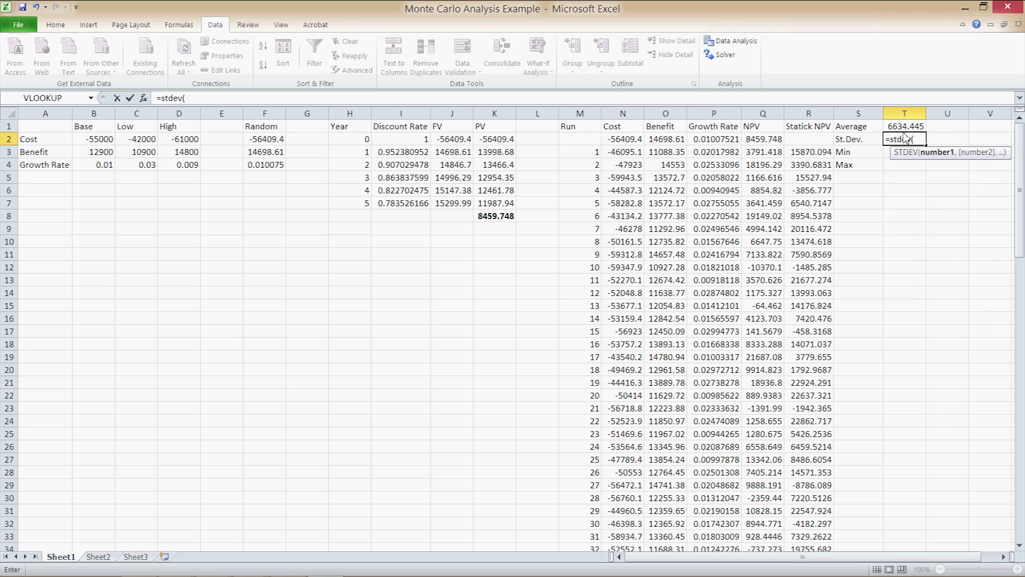
text(R3:1)
key(BackSpace)
text(R)
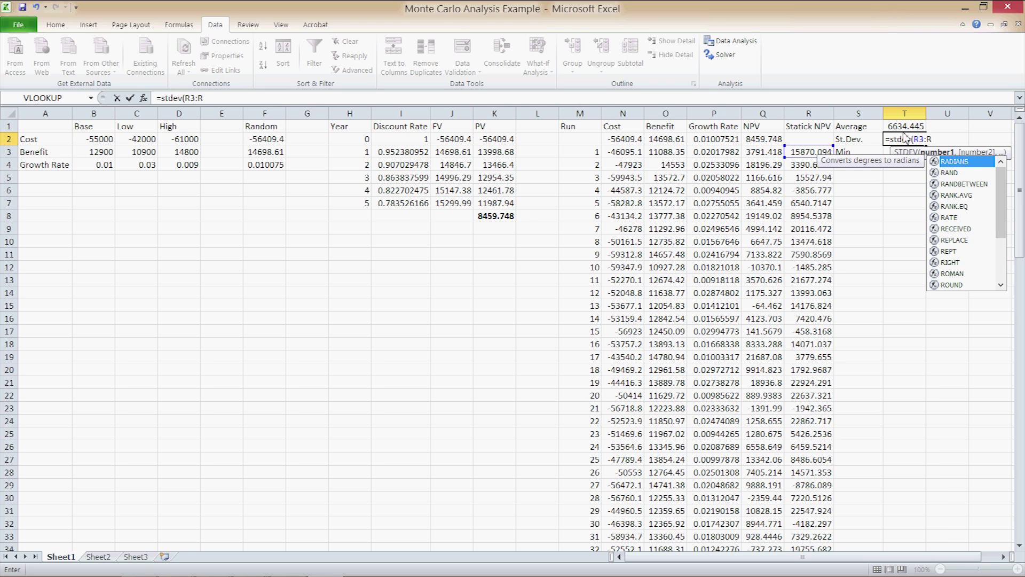
text(102))
key(Return)
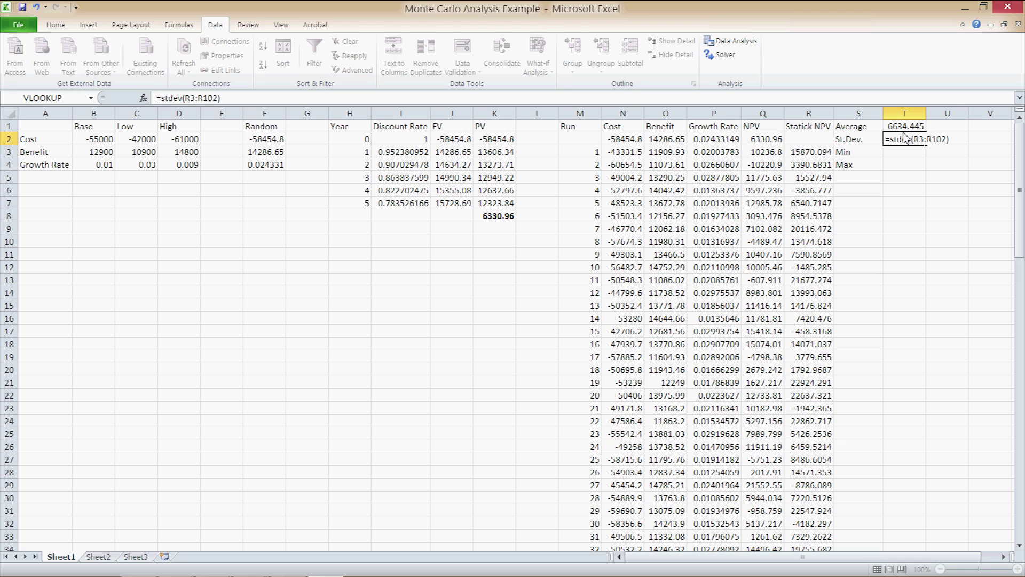
Step: Type =MIN(R3:R102) in T3, correcting the stray letter and range start
text(=)
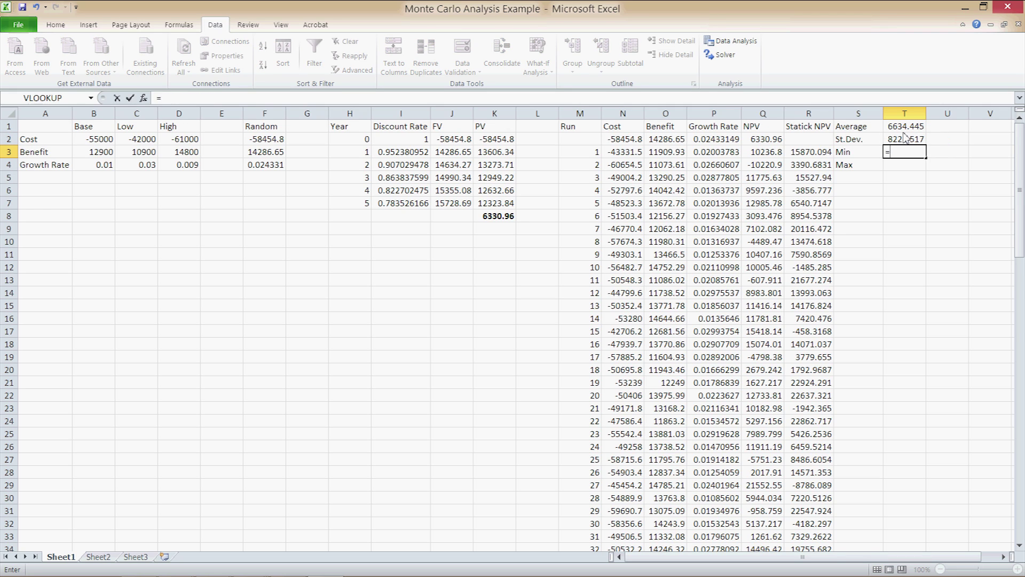
text(minl)
key(BackSpace)
text((R23)
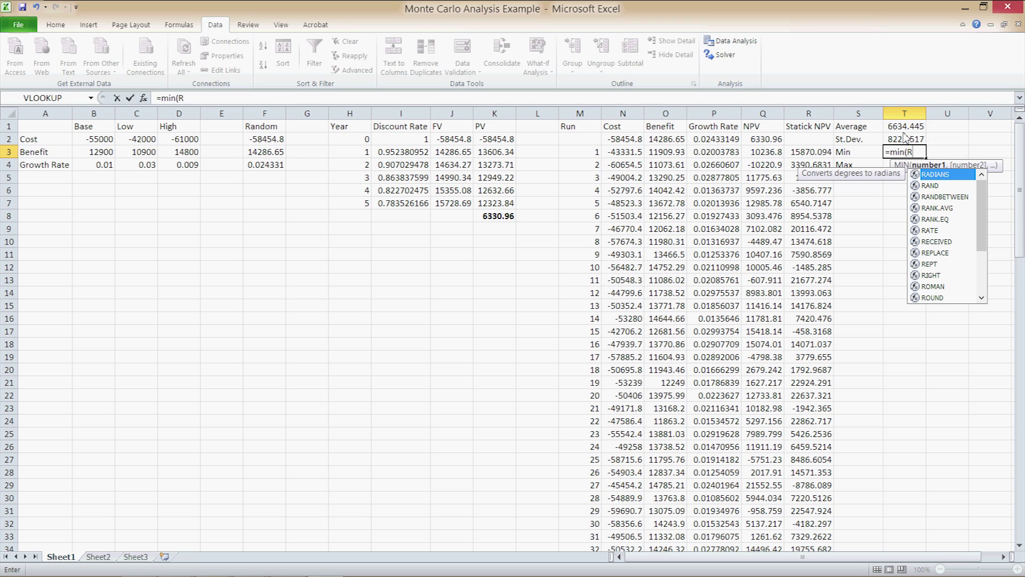
key(BackSpace)
key(BackSpace)
text(3)
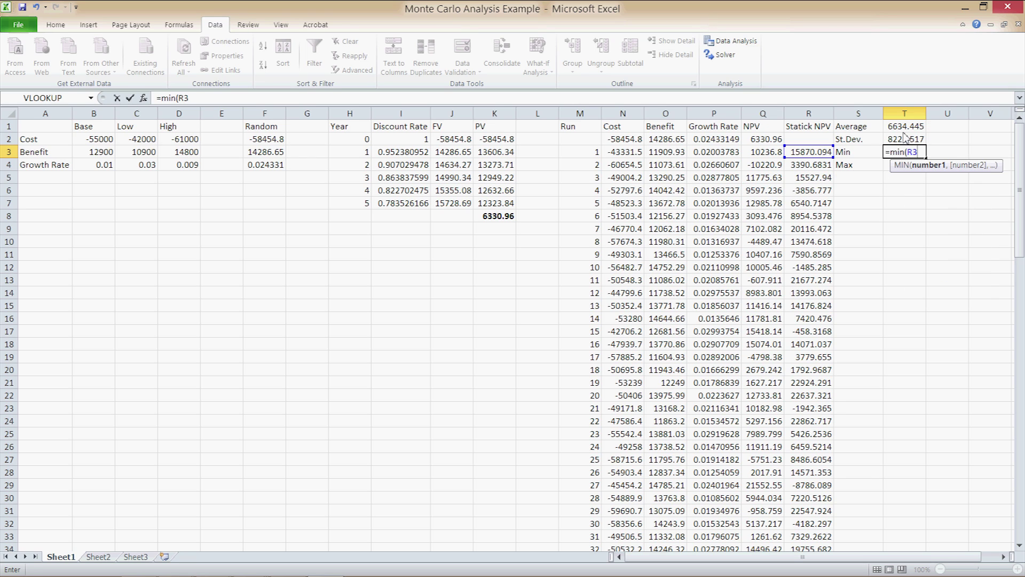
text(:R)
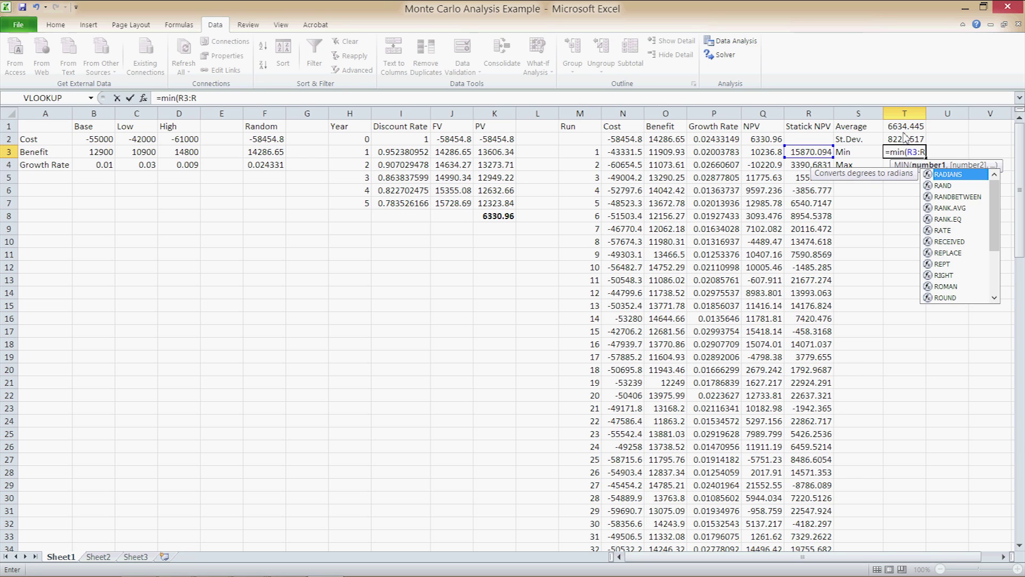
text(102))
Step: Commit the MIN formula, then enter =MAX(R3:R102) in T4, fixing the range after the error
key(Return)
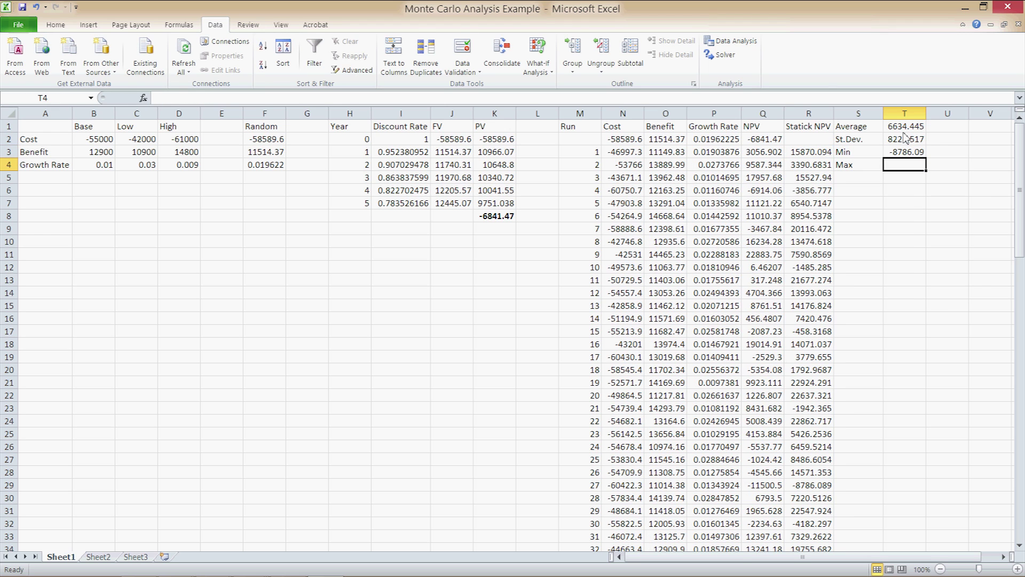
text(=m)
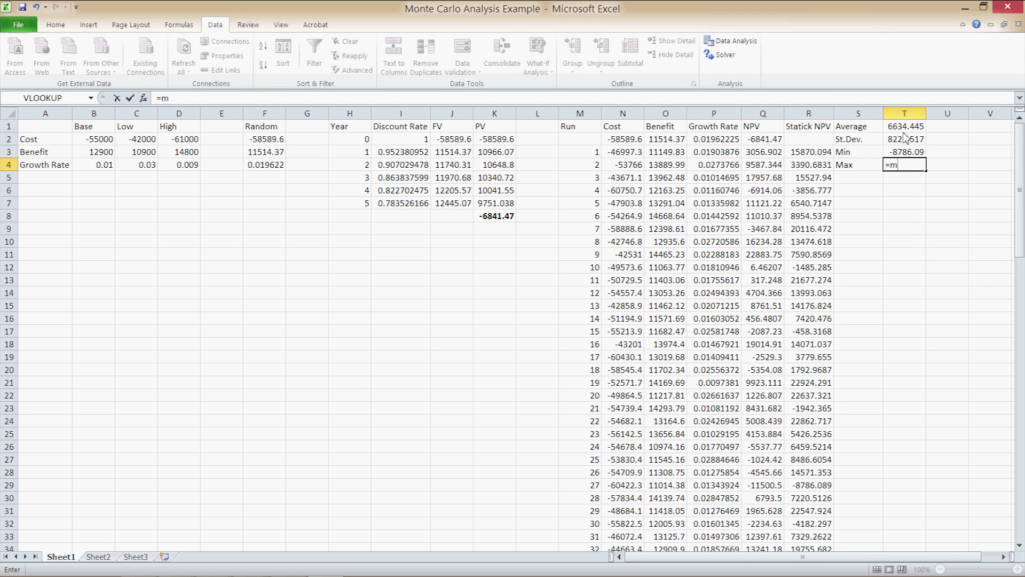
text(ax()
key(Left)
key(Left)
key(Up)
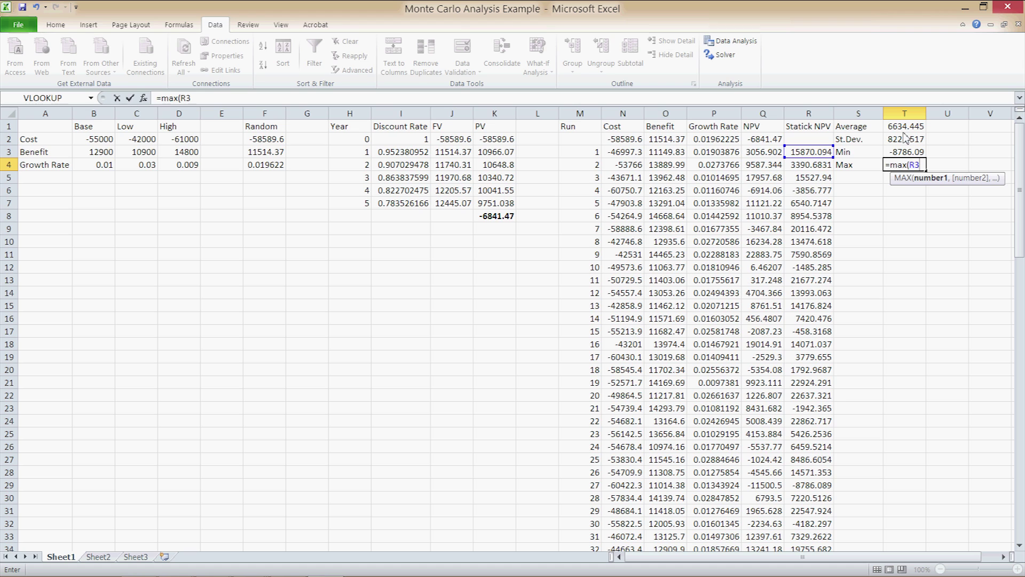
text(:102))
key(Return)
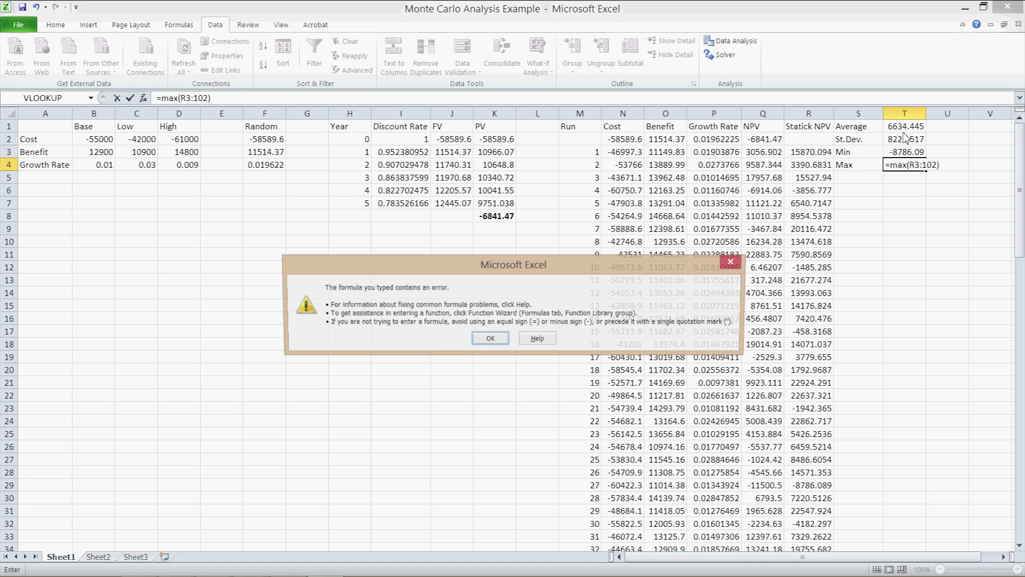
key(Return)
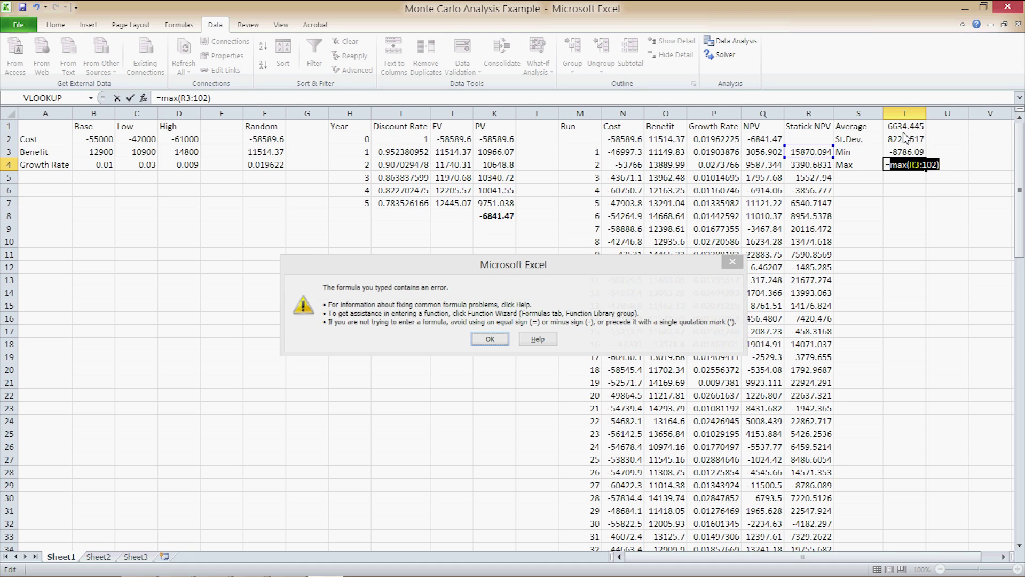
click(919, 168)
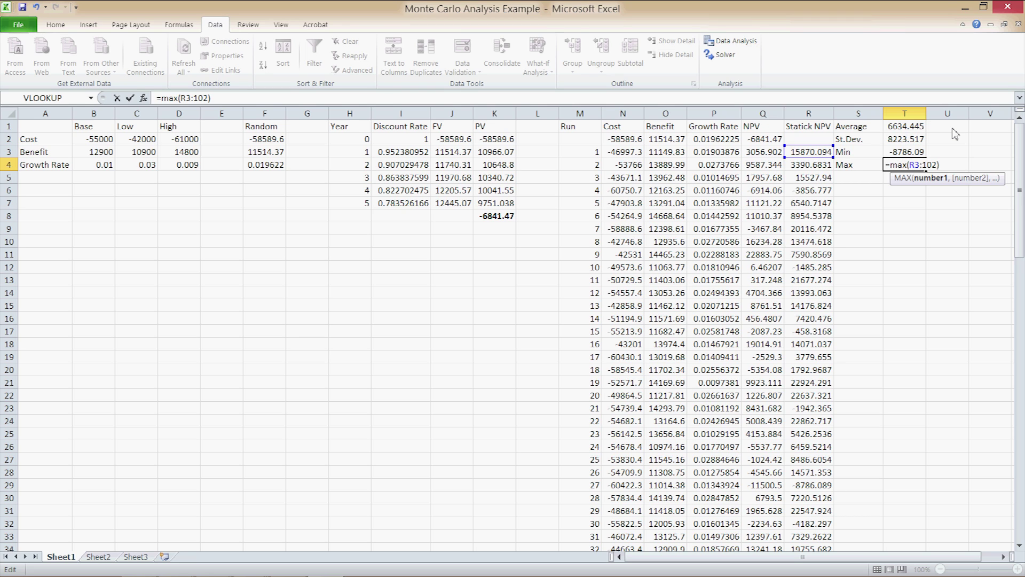
text(R)
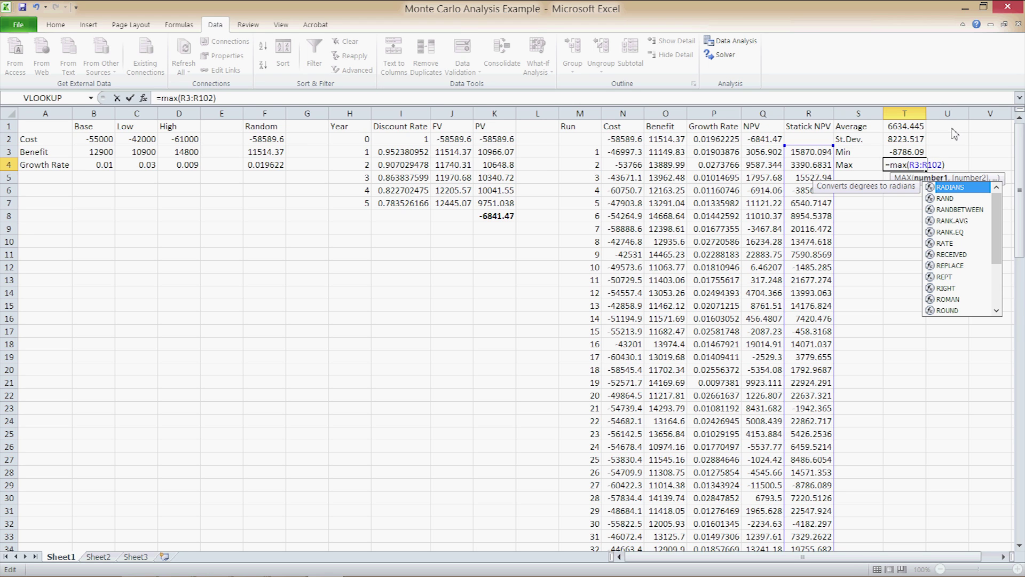
key(Return)
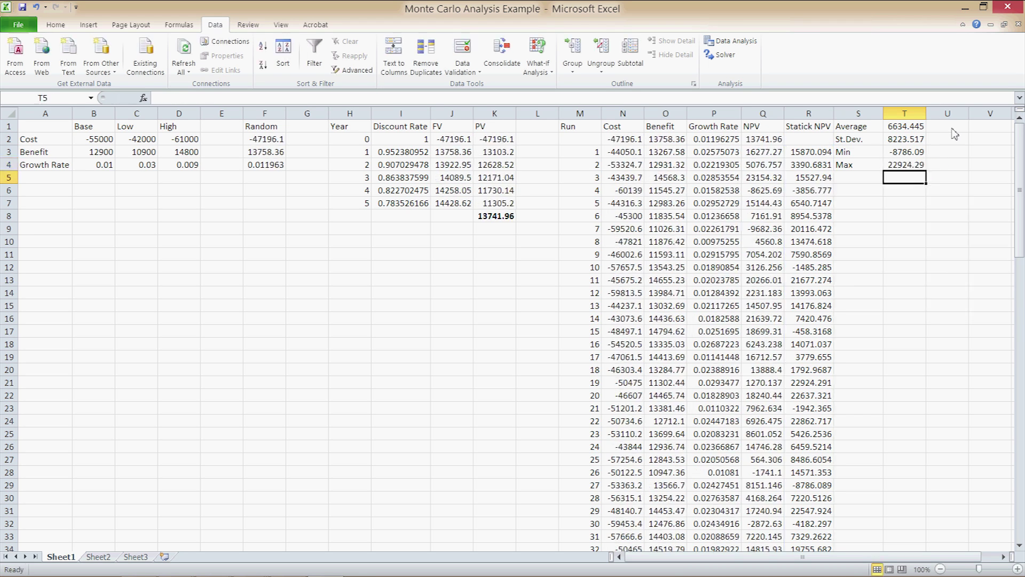